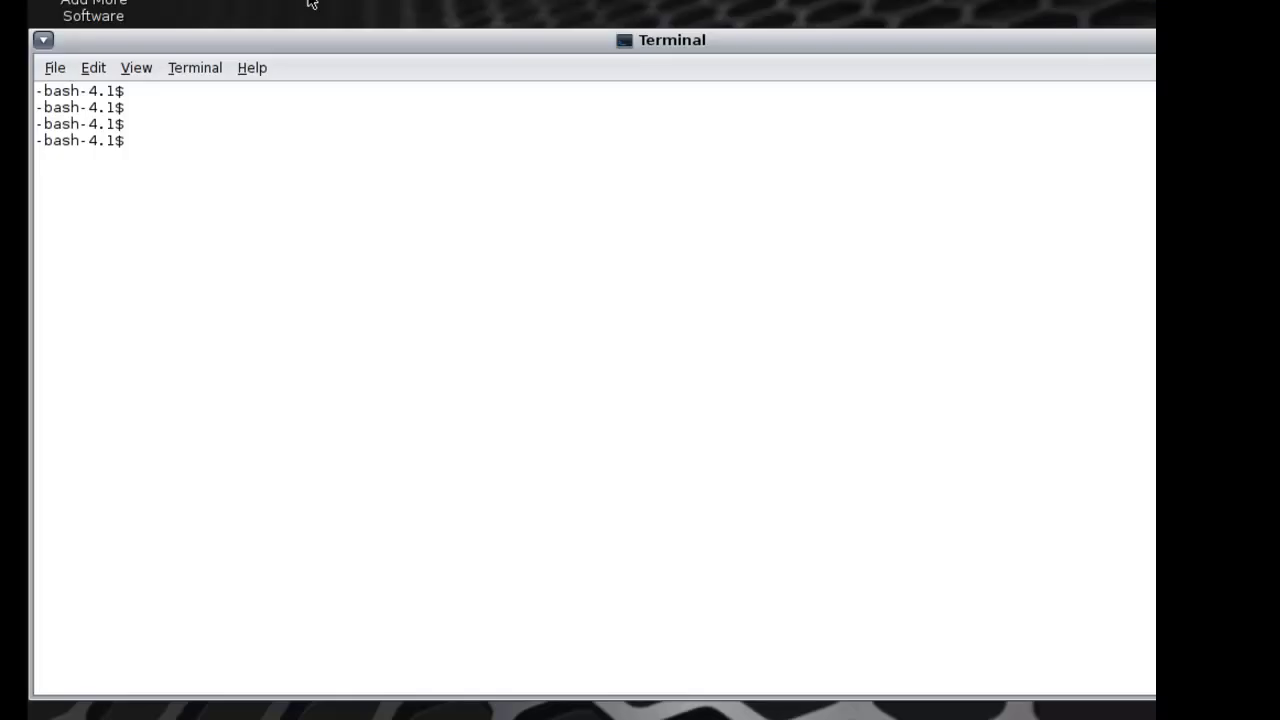
Step: Show the details of node s0024 and highlight its remaining CPU and RAM values
type("node -c show name=s0024")
key("Return")
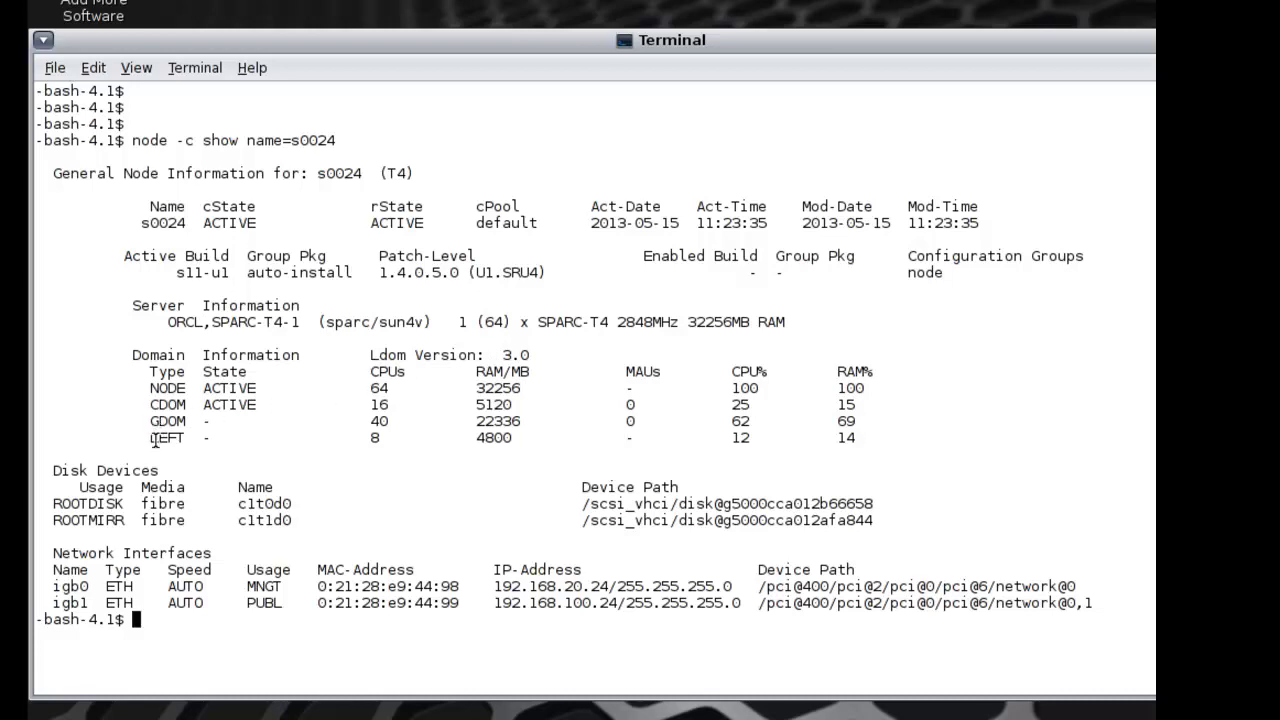
mouse_move(158, 437)
left_mouse_down()
mouse_move(410, 421)
mouse_move(873, 431)
left_mouse_up()
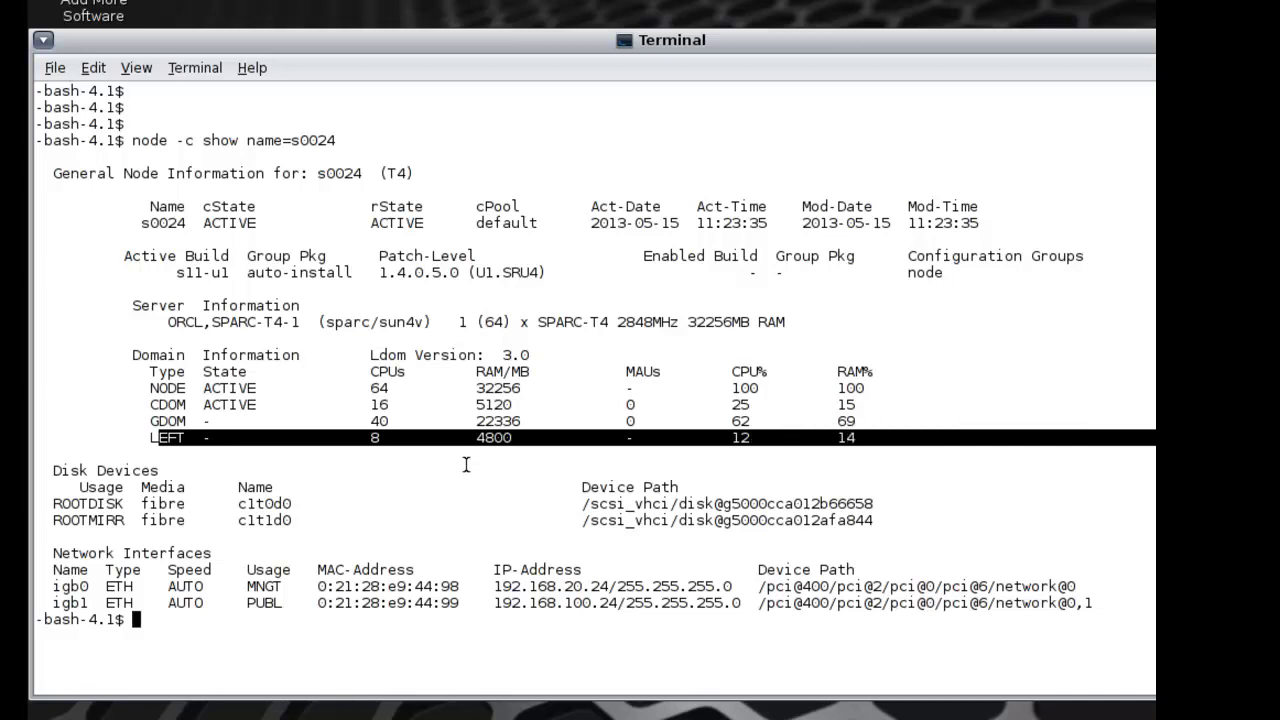
Step: List the free, unused MPXIO disks on node s0024 with diskadm
key("Return")
type("diskadm -c show node=s004")
key("BackSpace")
type("24 free")
key("Return")
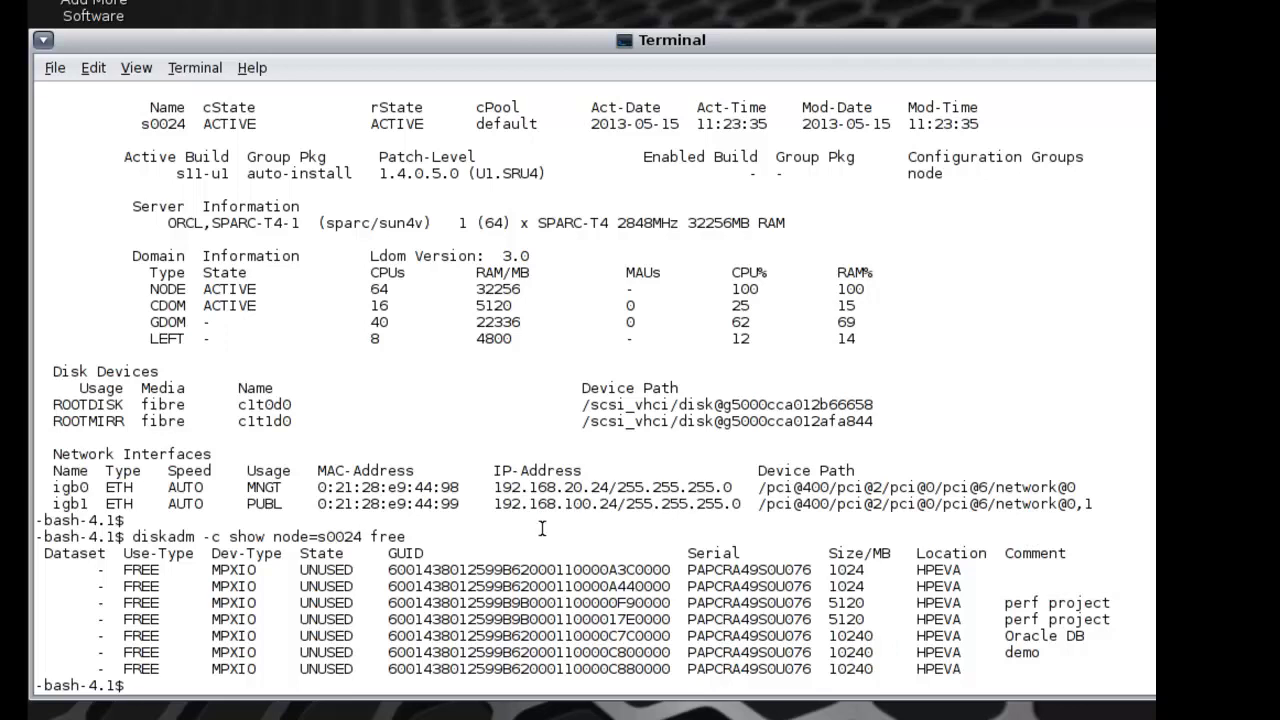
Step: Create guest domain g0085 with 2g RAM and 8 CPUs on s0024, comment "demo"
key("Return")
type("gdom ")
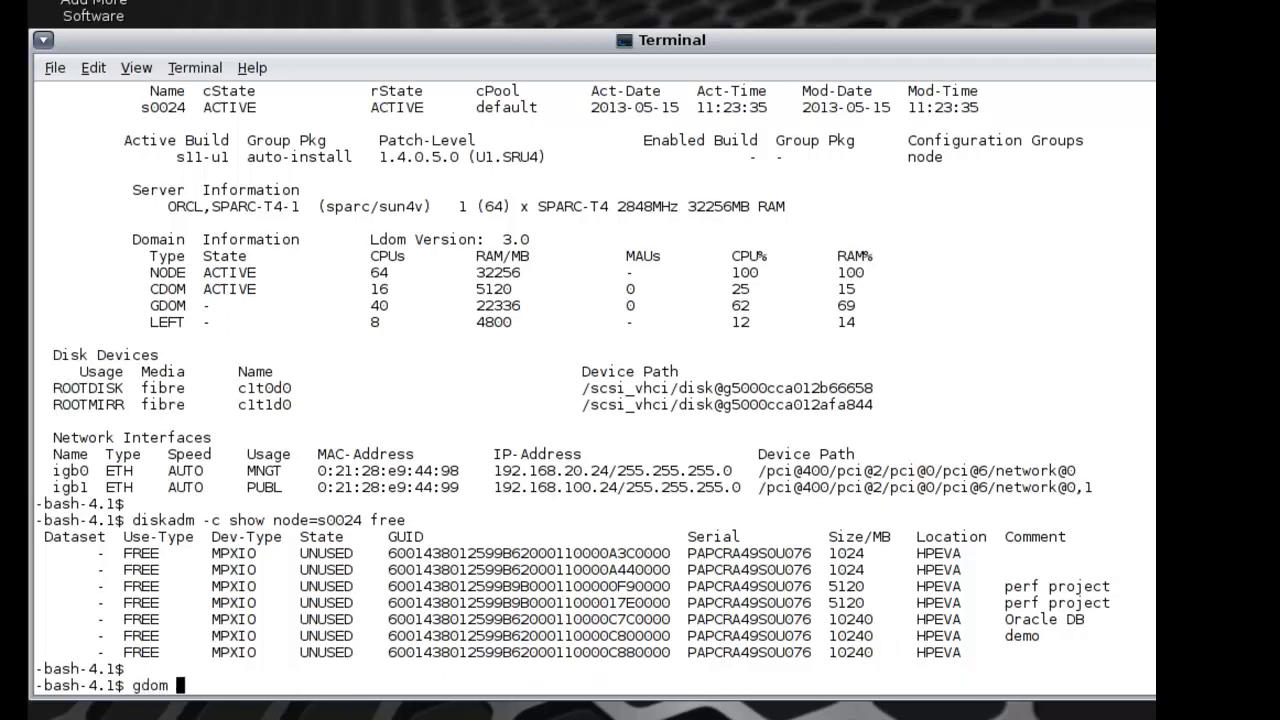
type("-c create n")
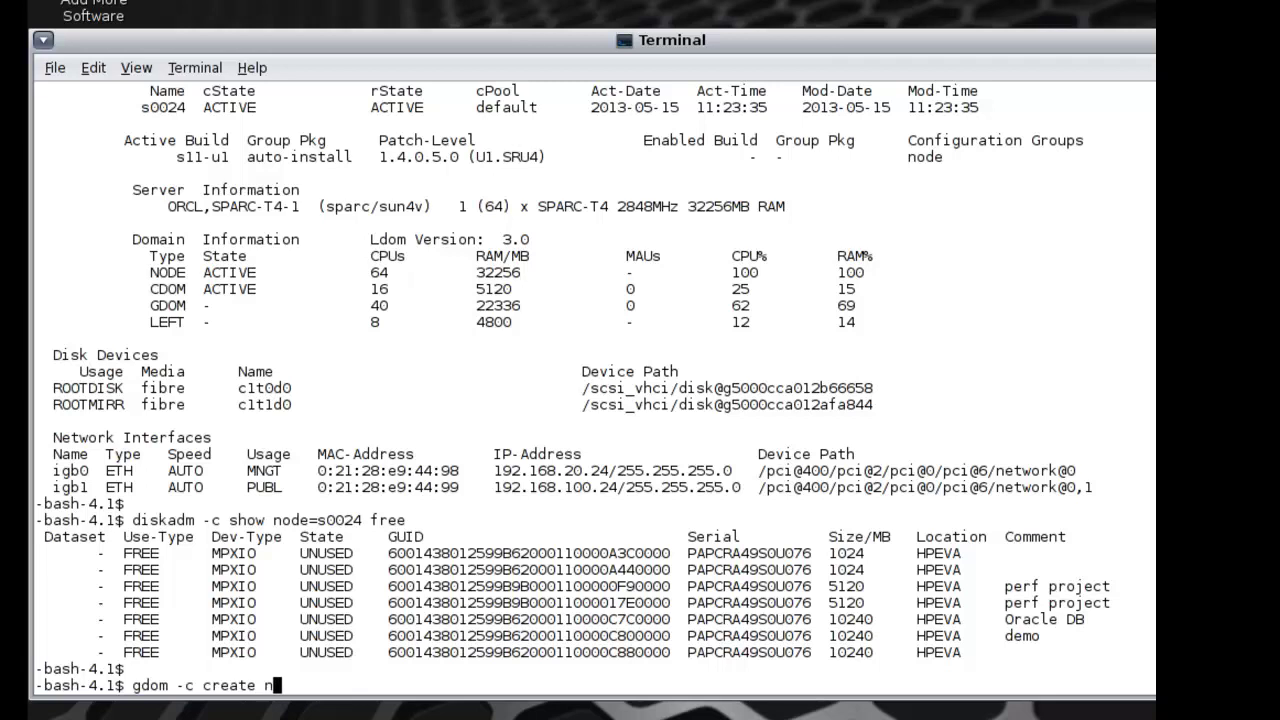
type("ame=g008")
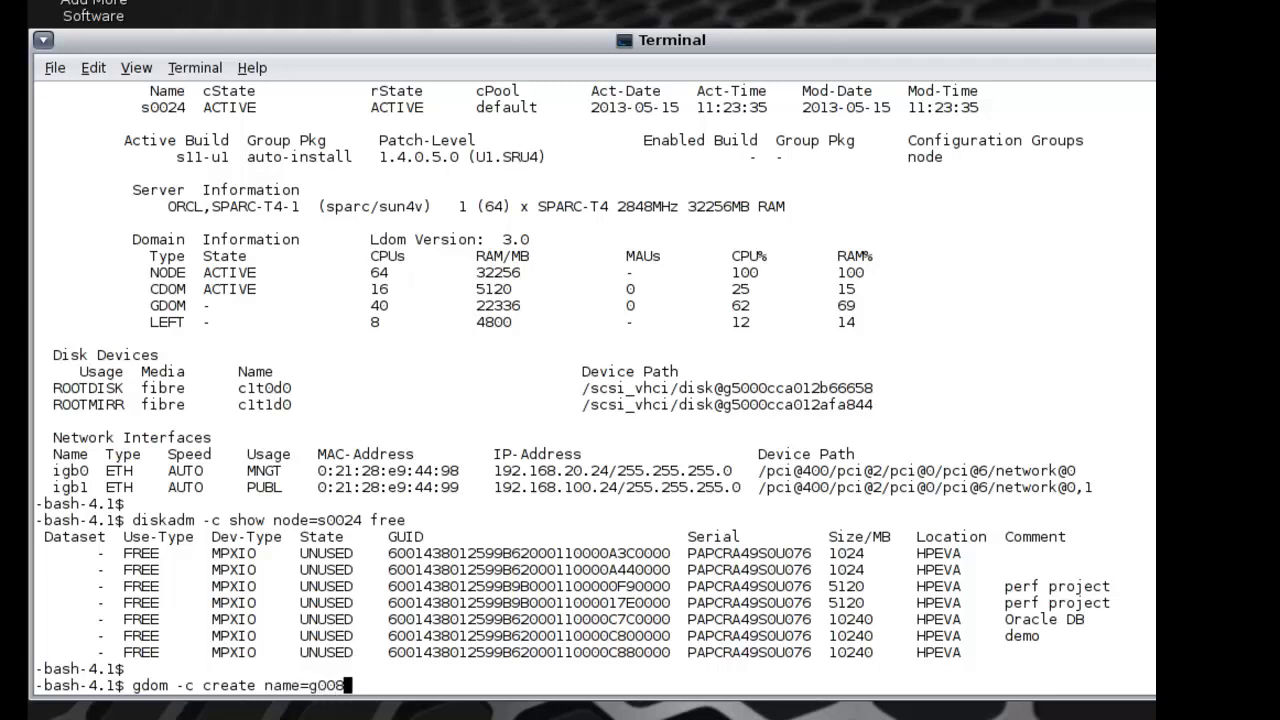
type("5 ram=2g cpu")
type("=8 cdom=s0024 co")
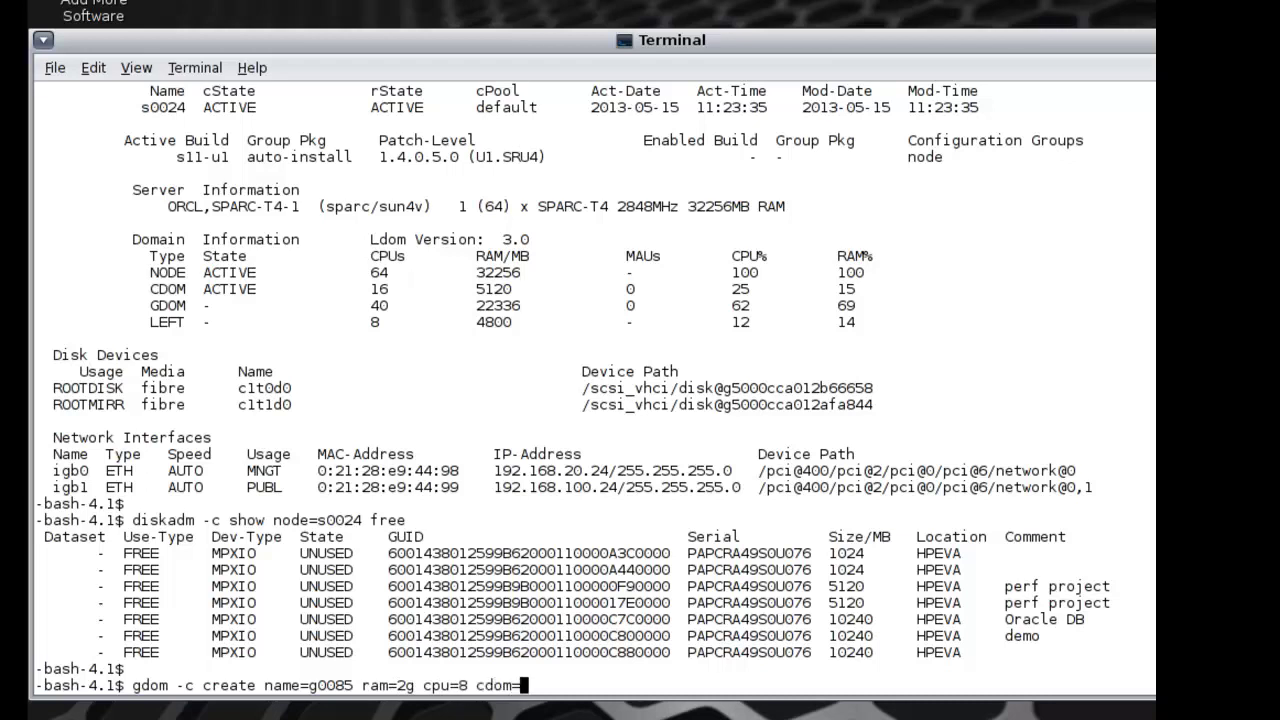
type("mment=\"demo\"")
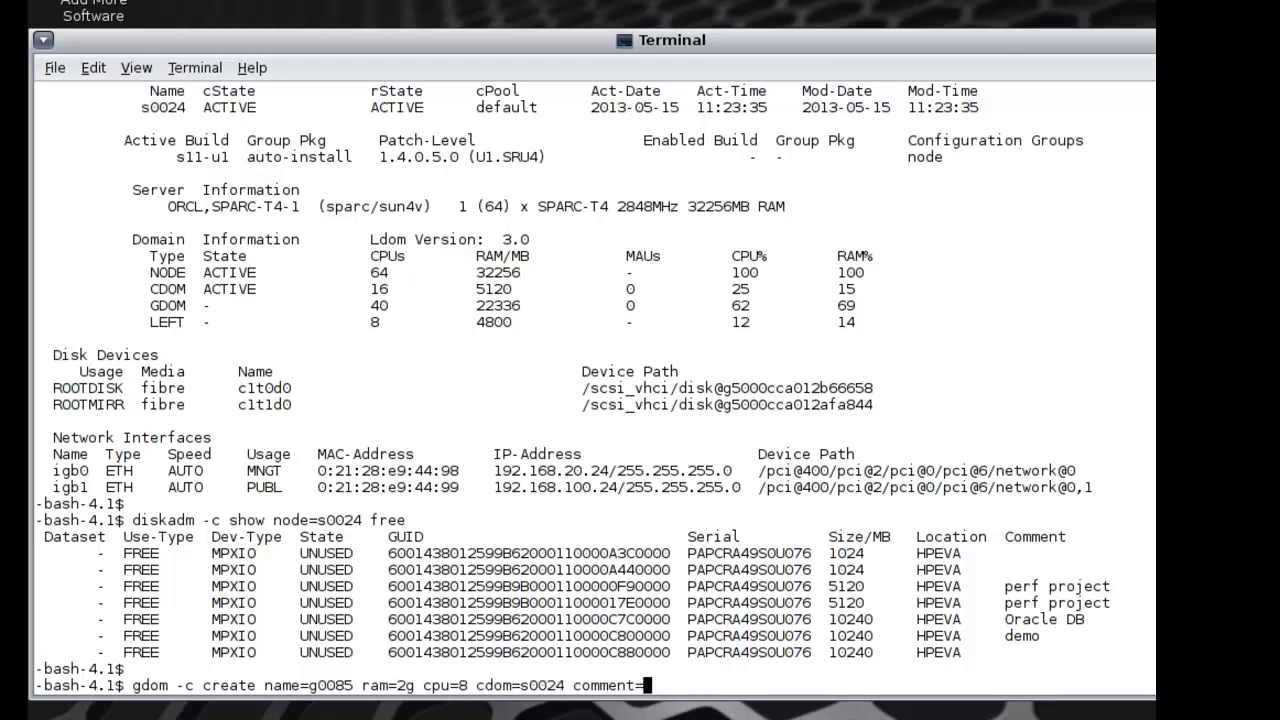
key("Return")
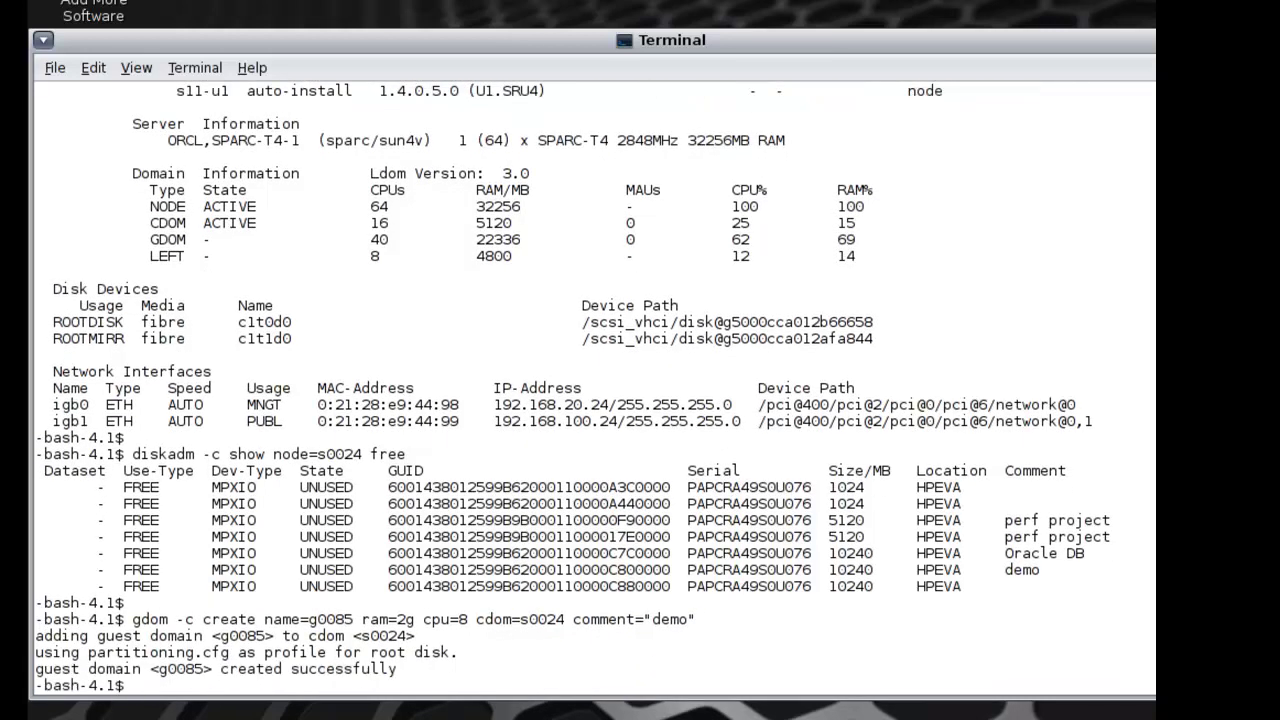
Step: Attach the demo disk to g0085 as its root disk using the pasted GUID
key("Return")
type("gdom")
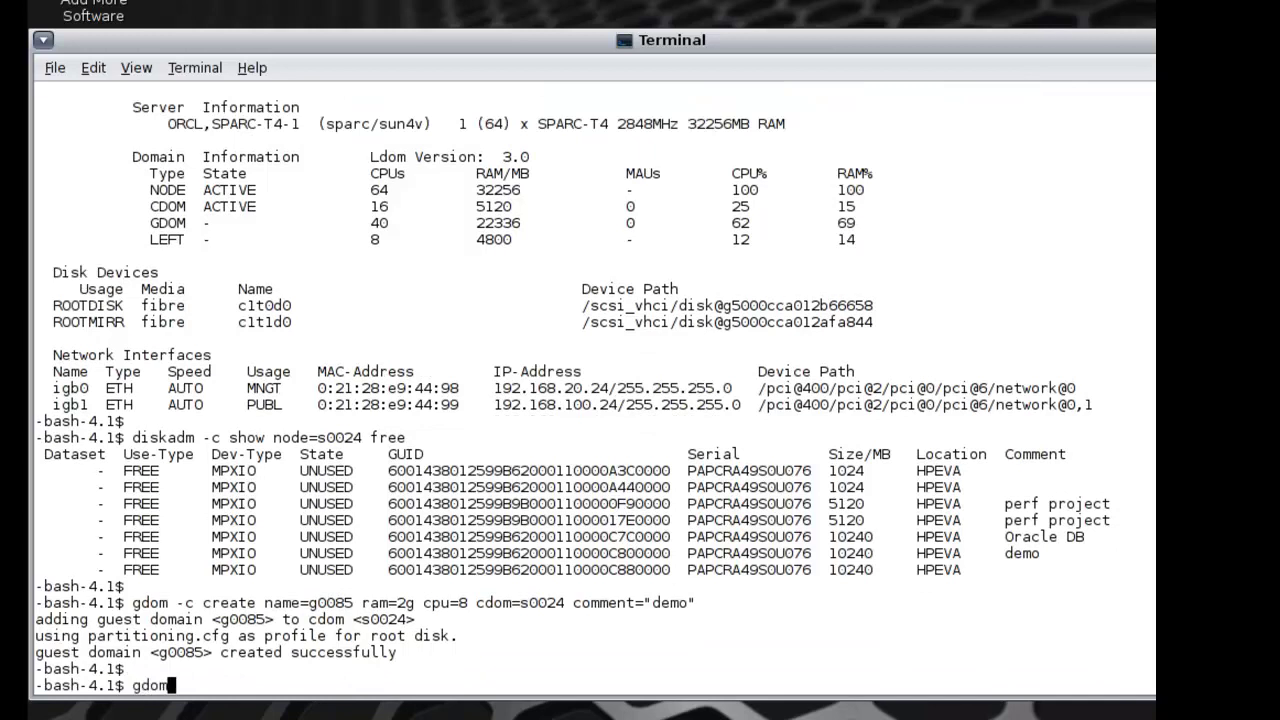
type(" -c adddisk ")
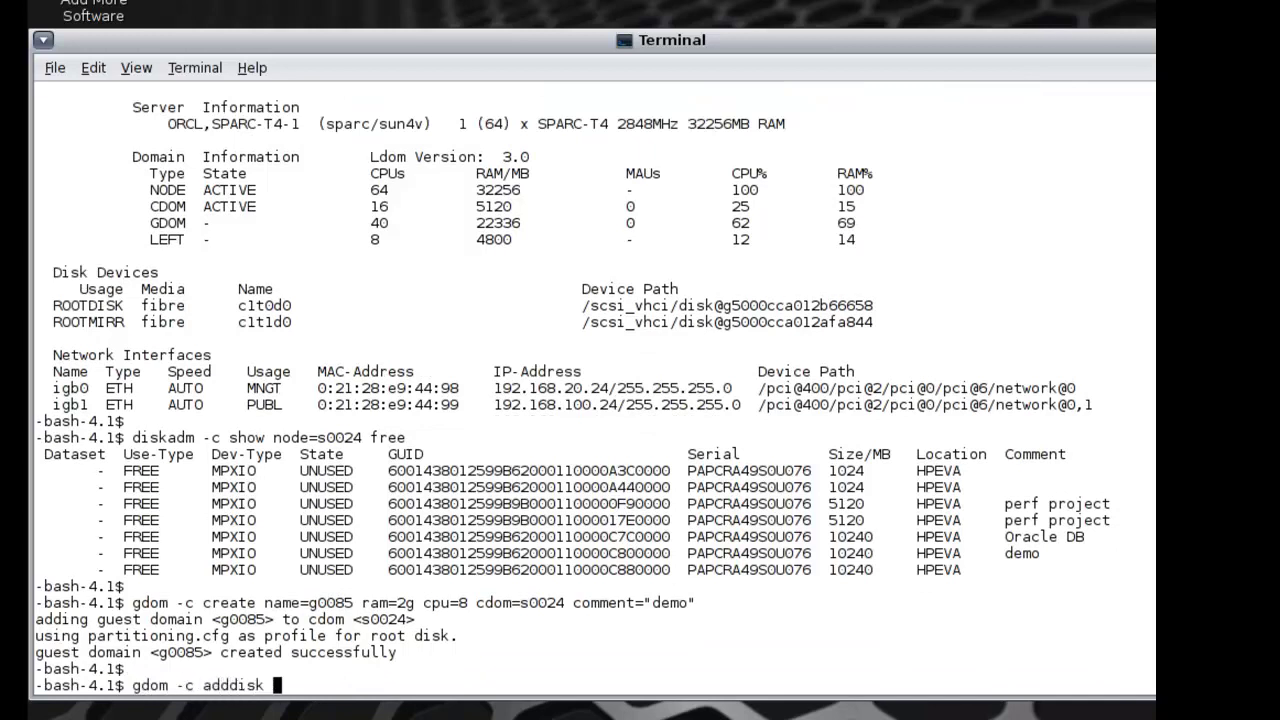
type("name=g0085")
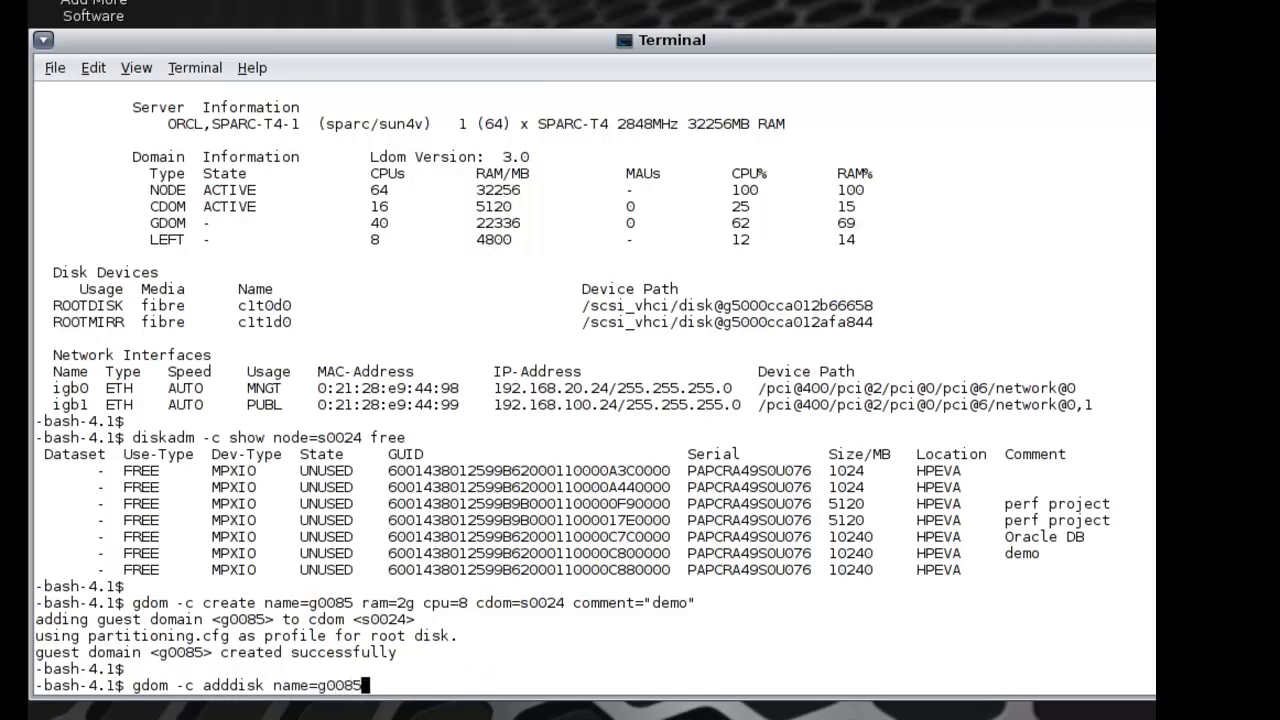
type(" type=root g")
type("uids=")
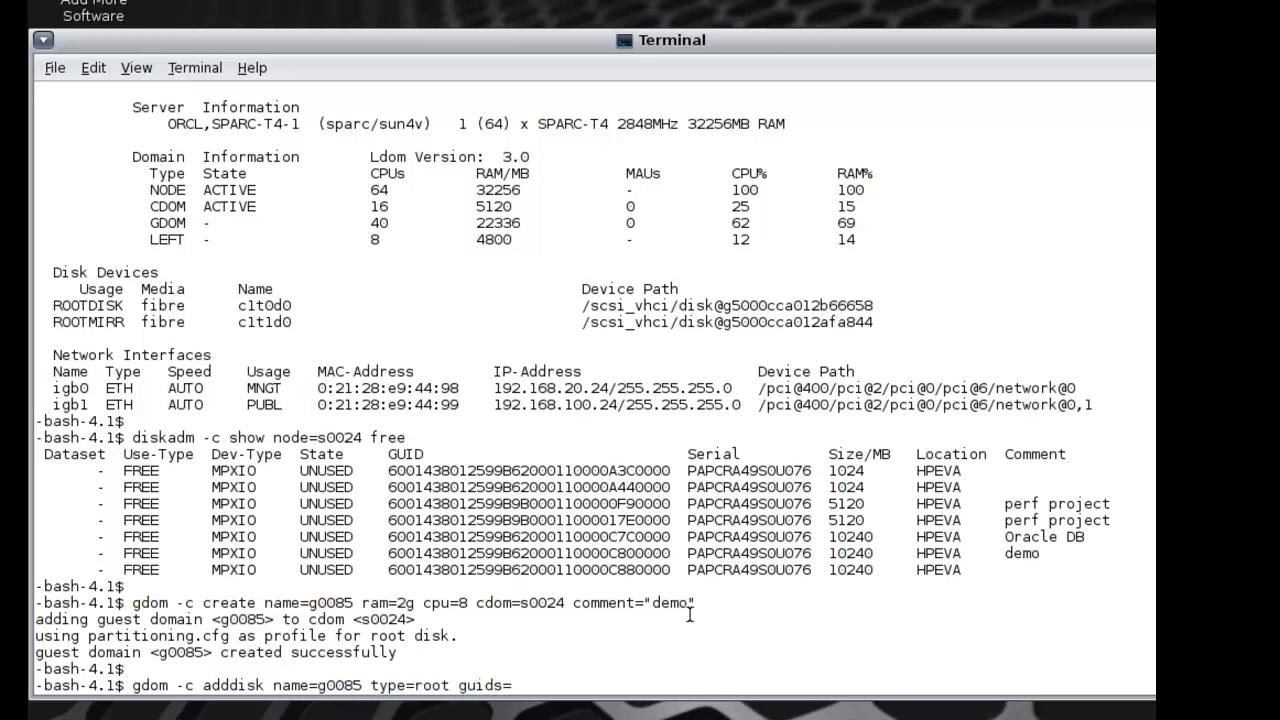
double_click(632, 556)
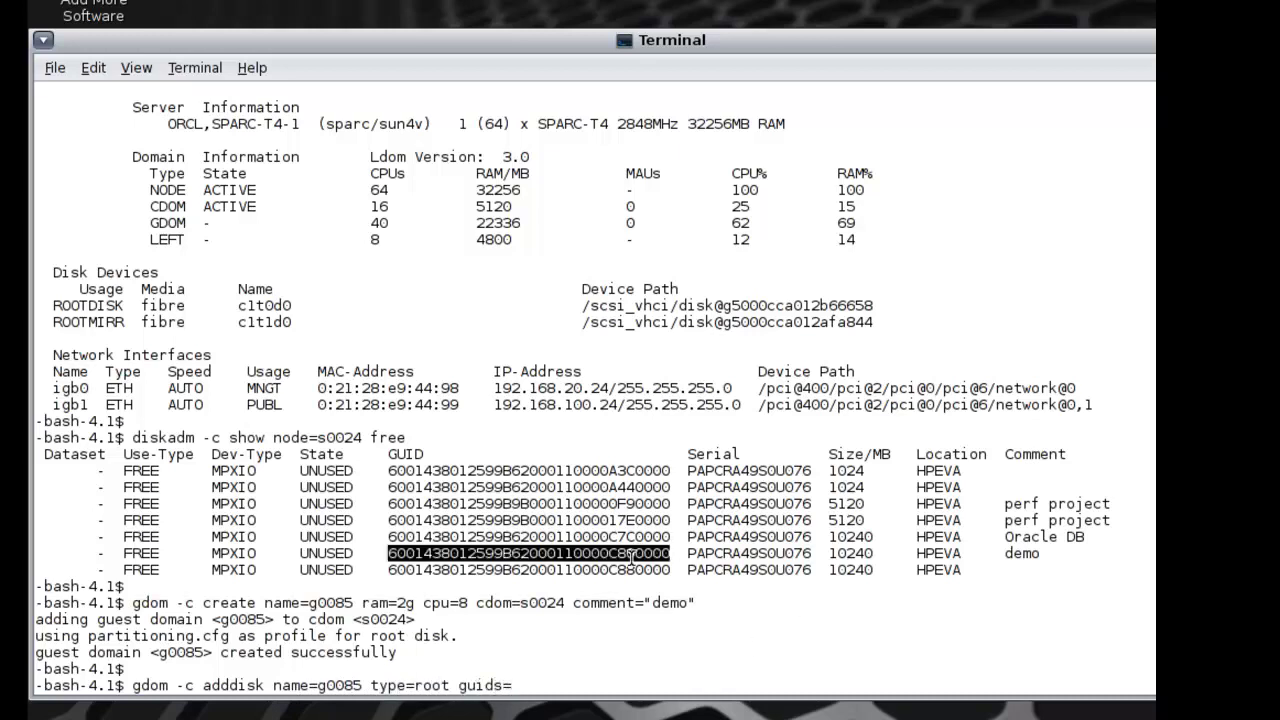
middle_click(683, 620)
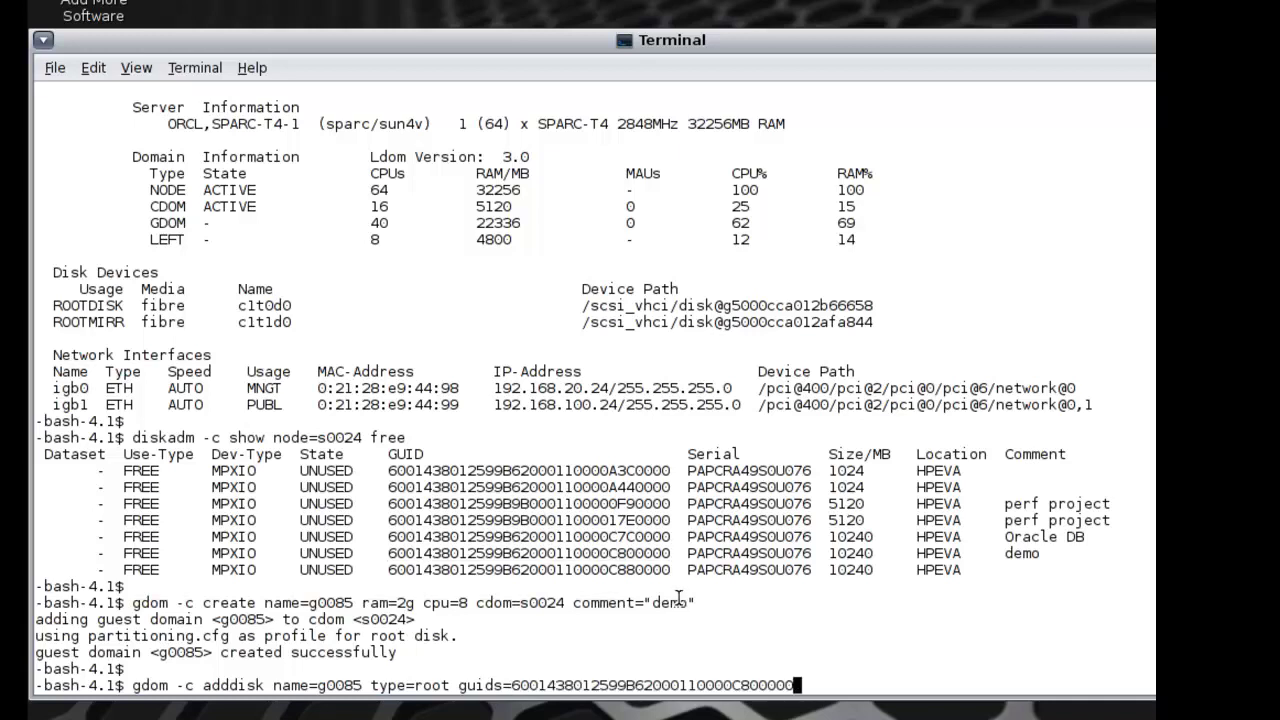
key("Return")
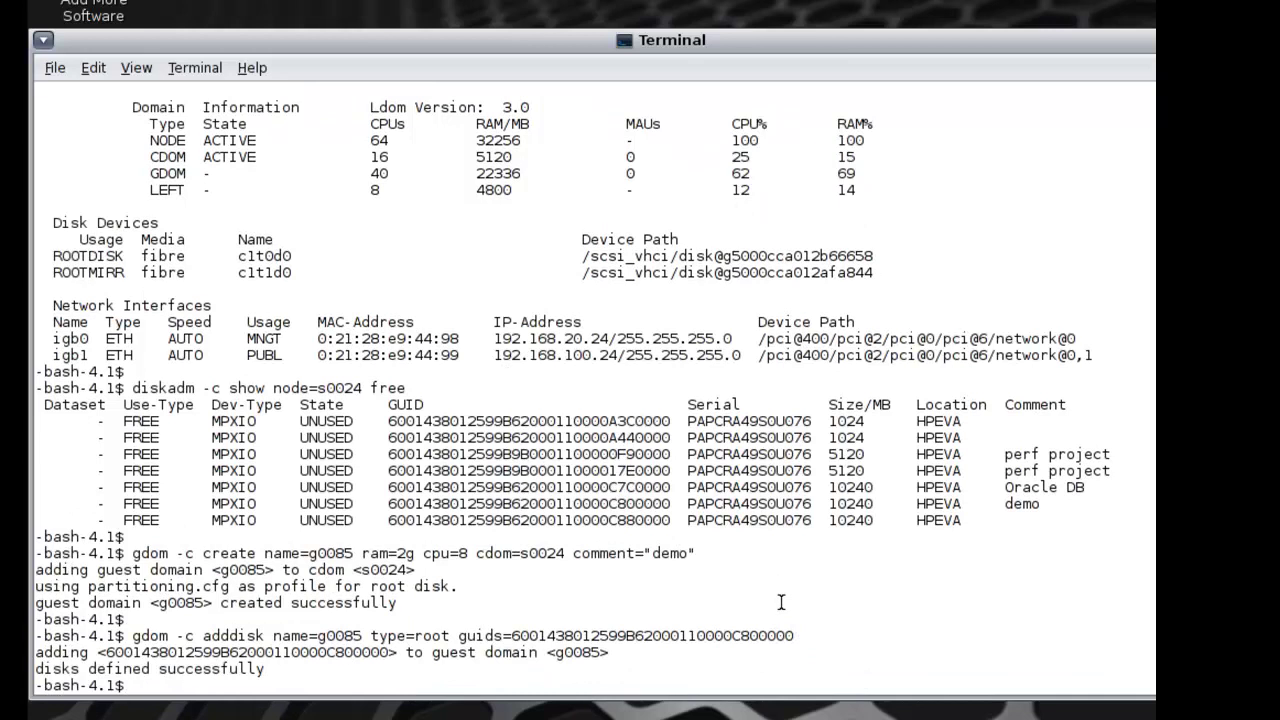
Step: Add a management network g0085-mngt with netmask 255.255.255.0 to g0085
key("Return")
type("gdom -c add")
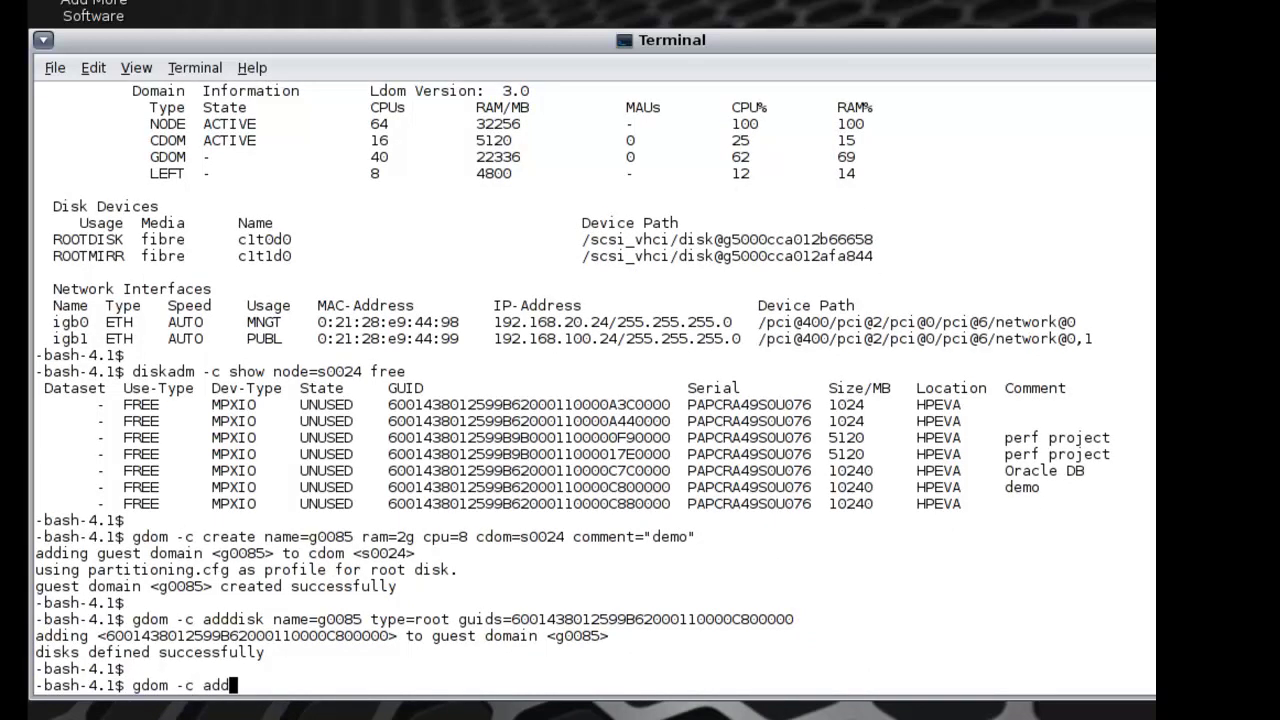
type("net name=g00")
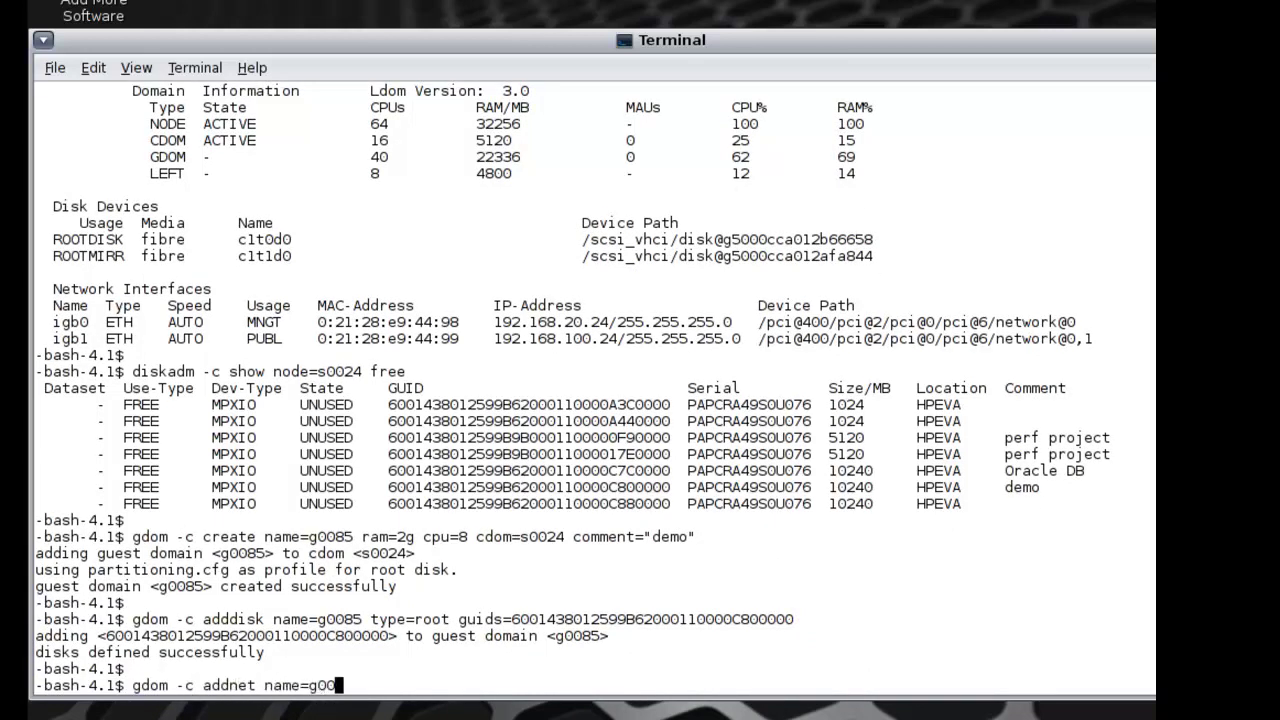
type("85 netmask=")
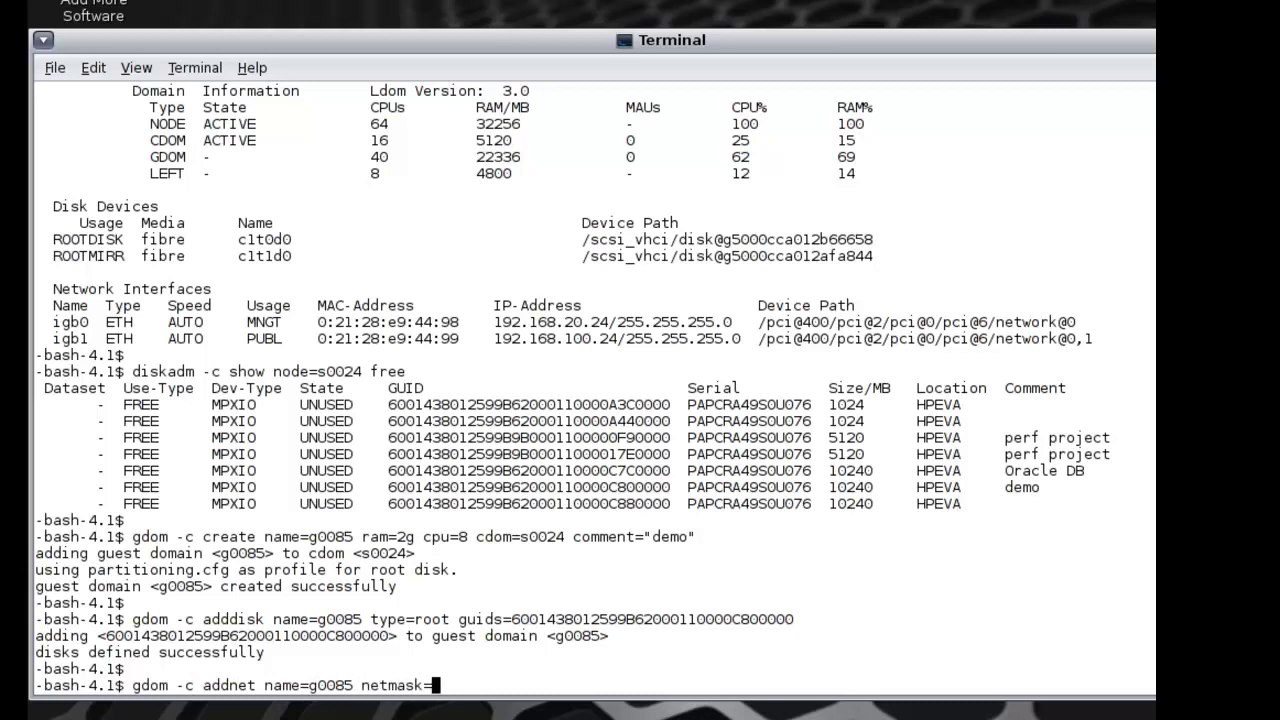
type("255.255.255.0 tpy")
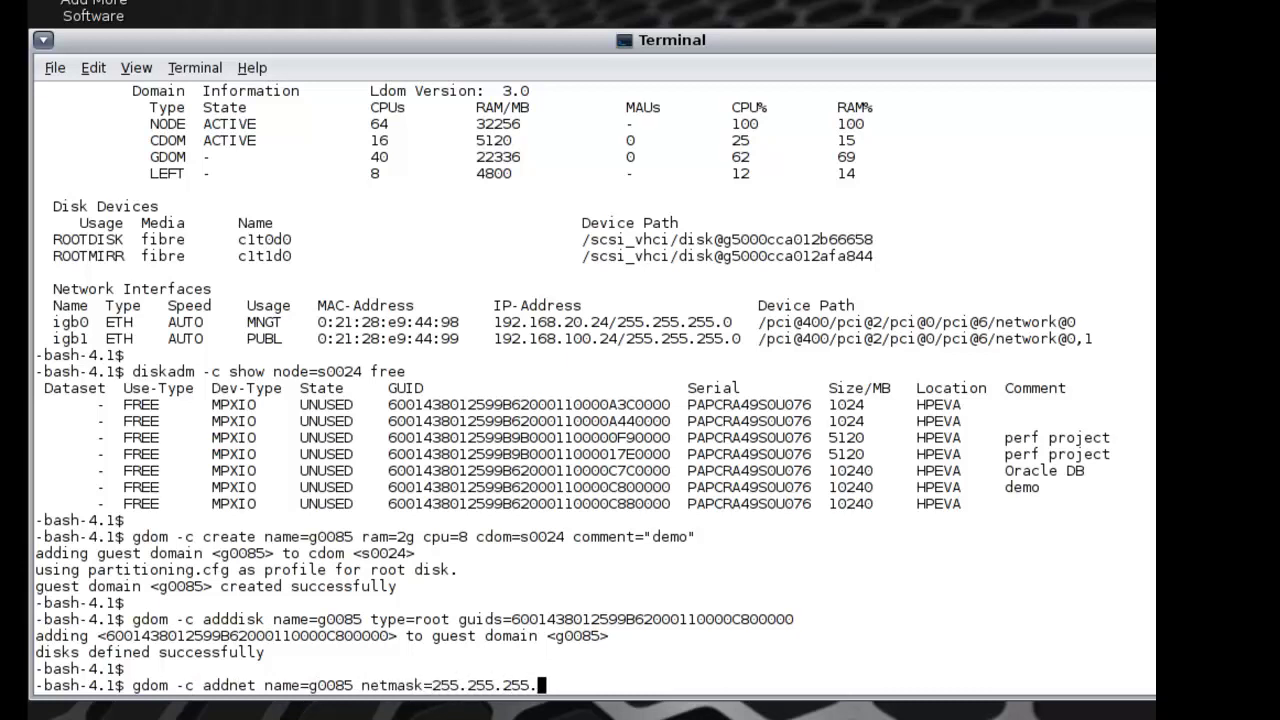
key("BackSpace")
key("BackSpace")
type("ype=managem")
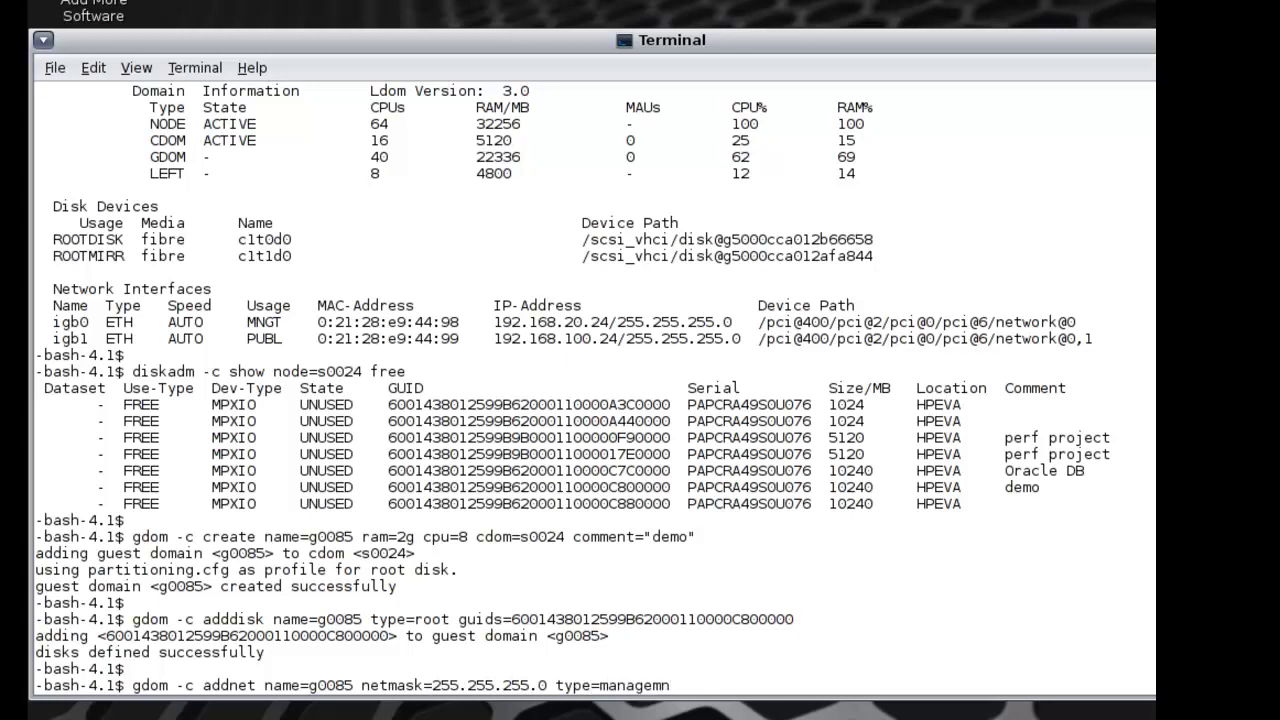
type("ent ipaddr=g0085-mngt")
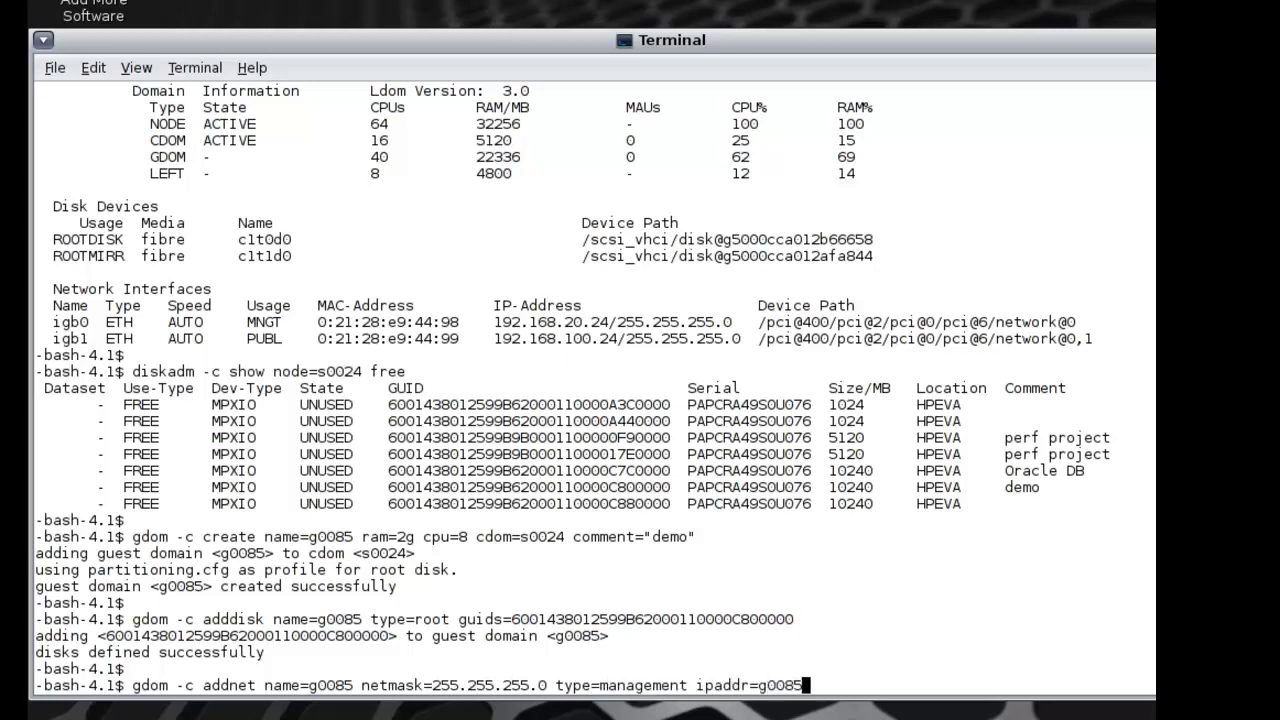
key("Return")
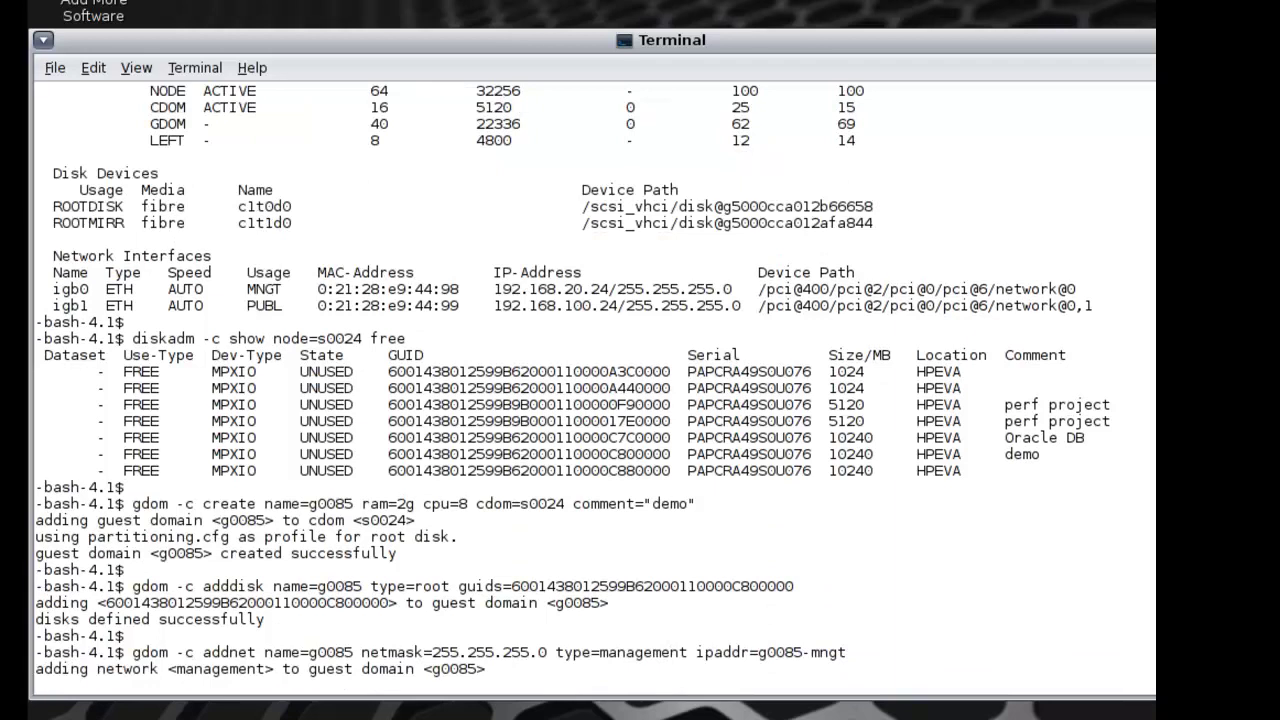
Step: Add a public network with address g0085 to g0085 by editing the recalled addnet command
key("Return")
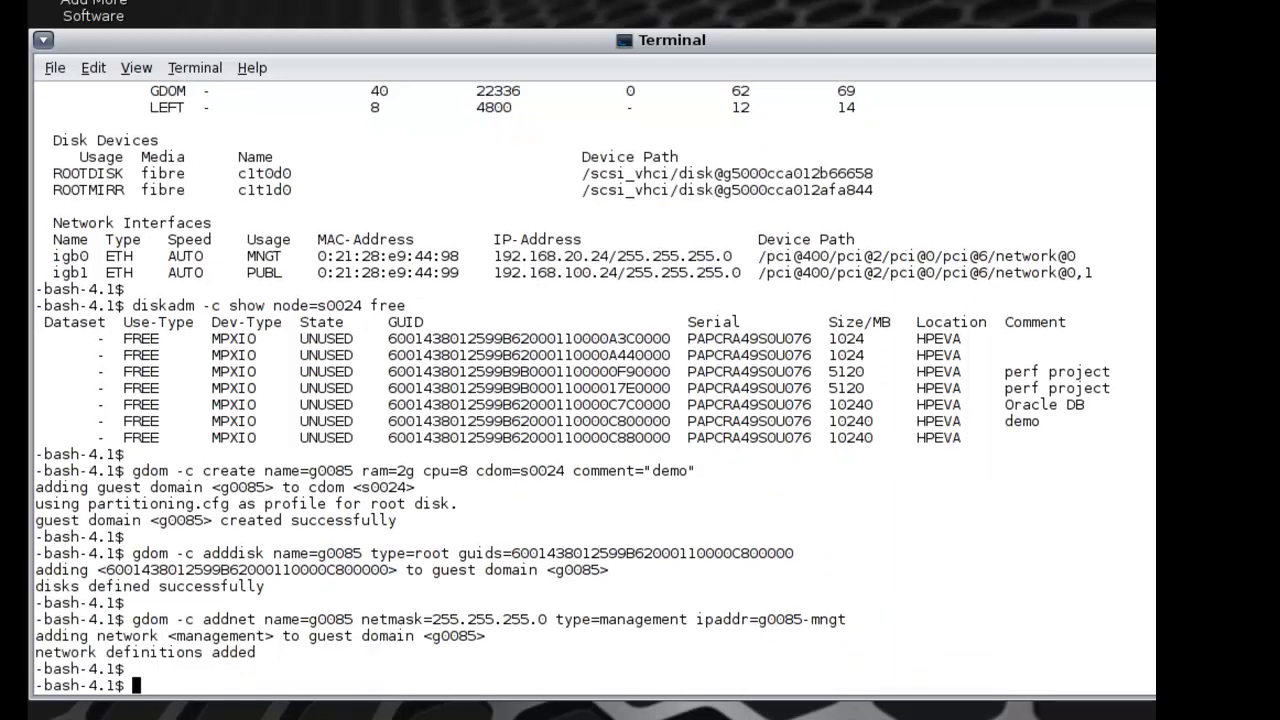
key("Up")
key("BackSpace")
key("BackSpace")
key("BackSpace")
key("BackSpace")
key("Left")
key("Left")
key("Left")
key("BackSpace")
key("BackSpace")
key("BackSpace")
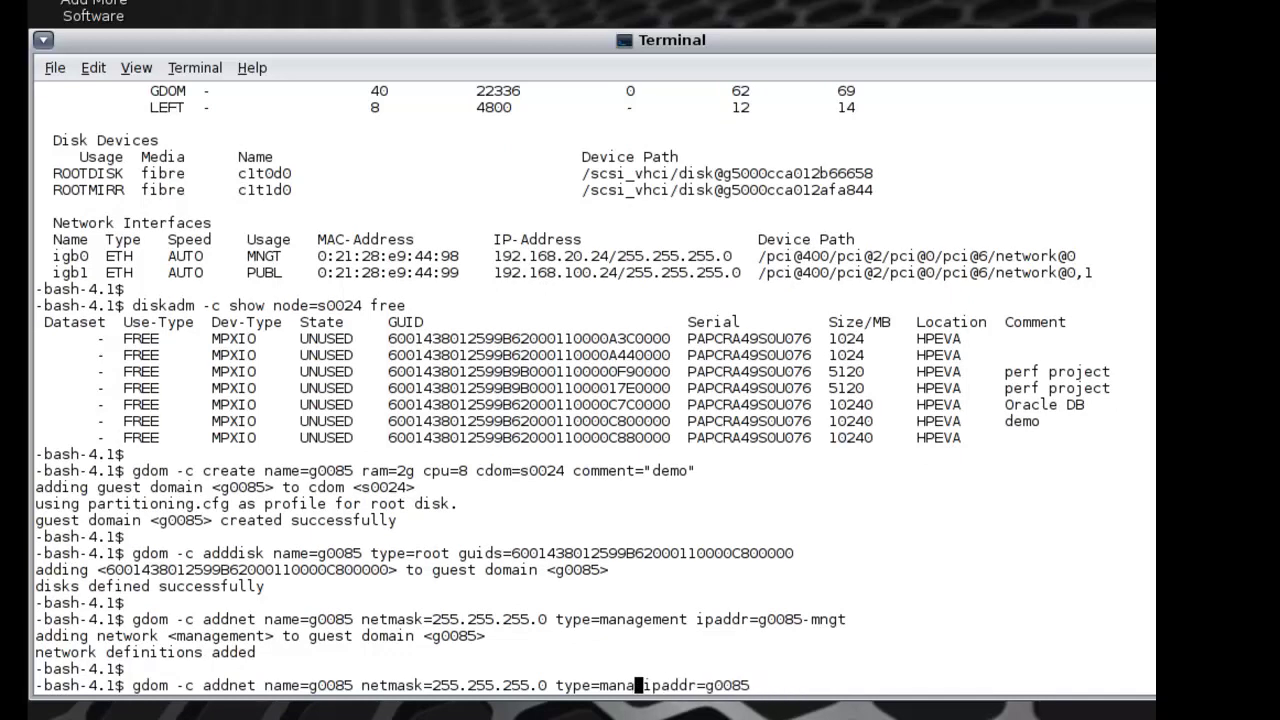
type("public")
key("Return")
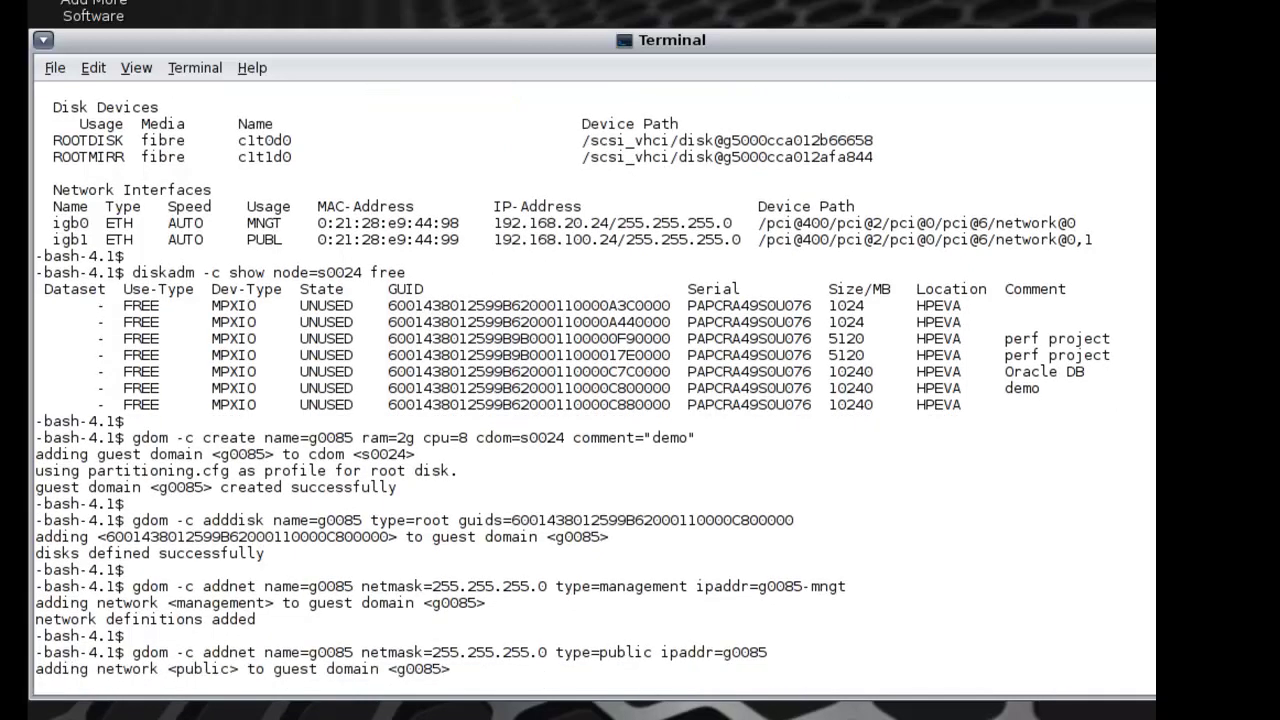
Step: Show guest domain g0085's resources, disk and networks with gdom -c show
key("Return")
type("gdom -c show name=g0085")
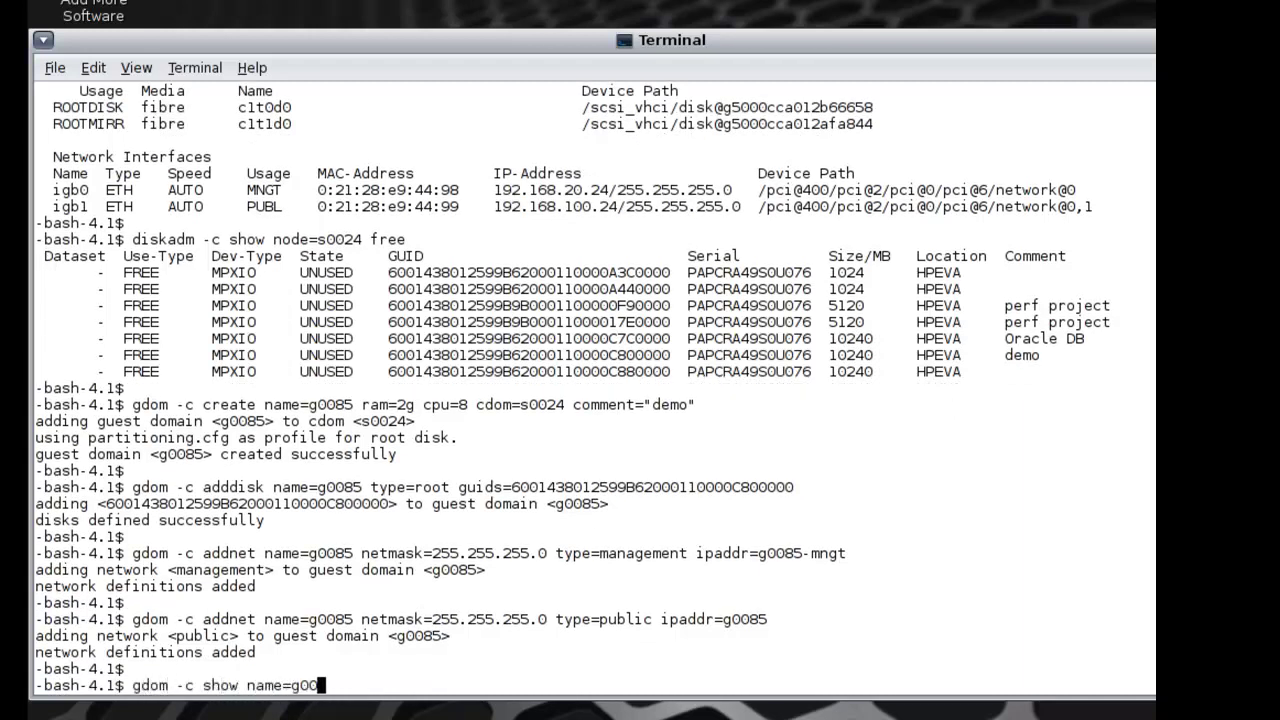
key("Return")
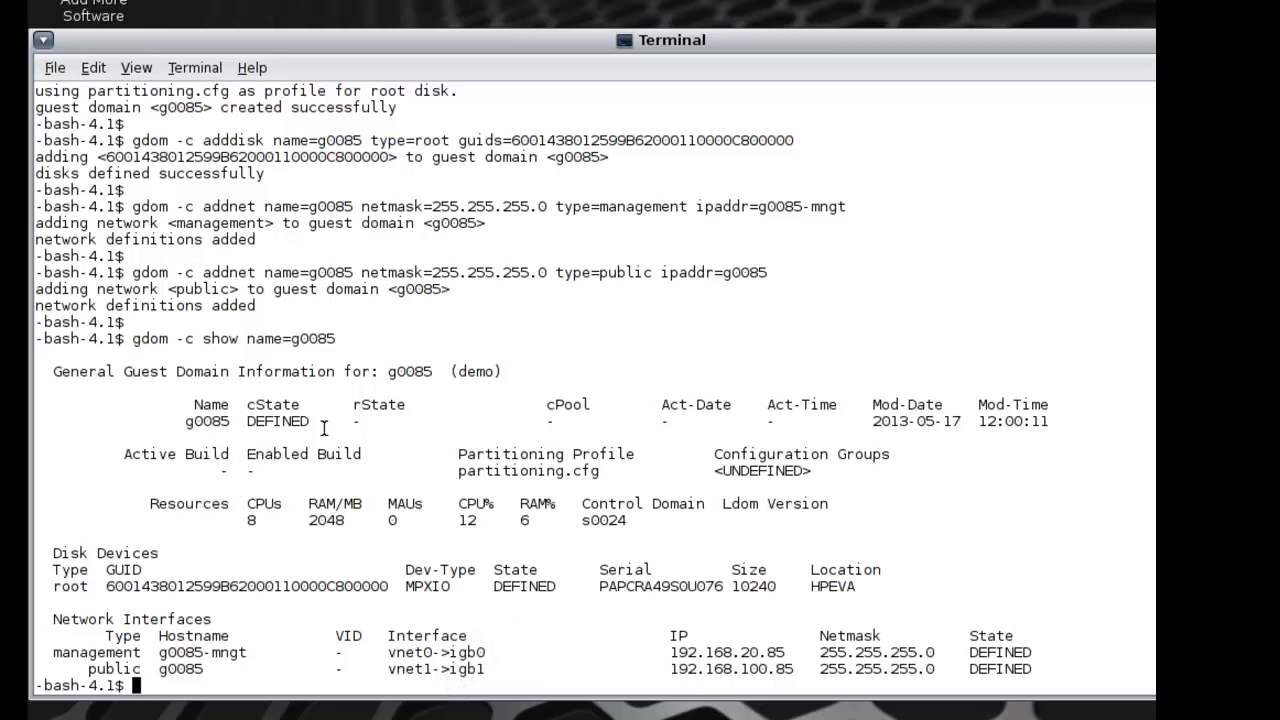
Step: Commit guest domain g0085 with gdom -c commit name=g0085
type("gdom -c commit nam")
type("e=g0085")
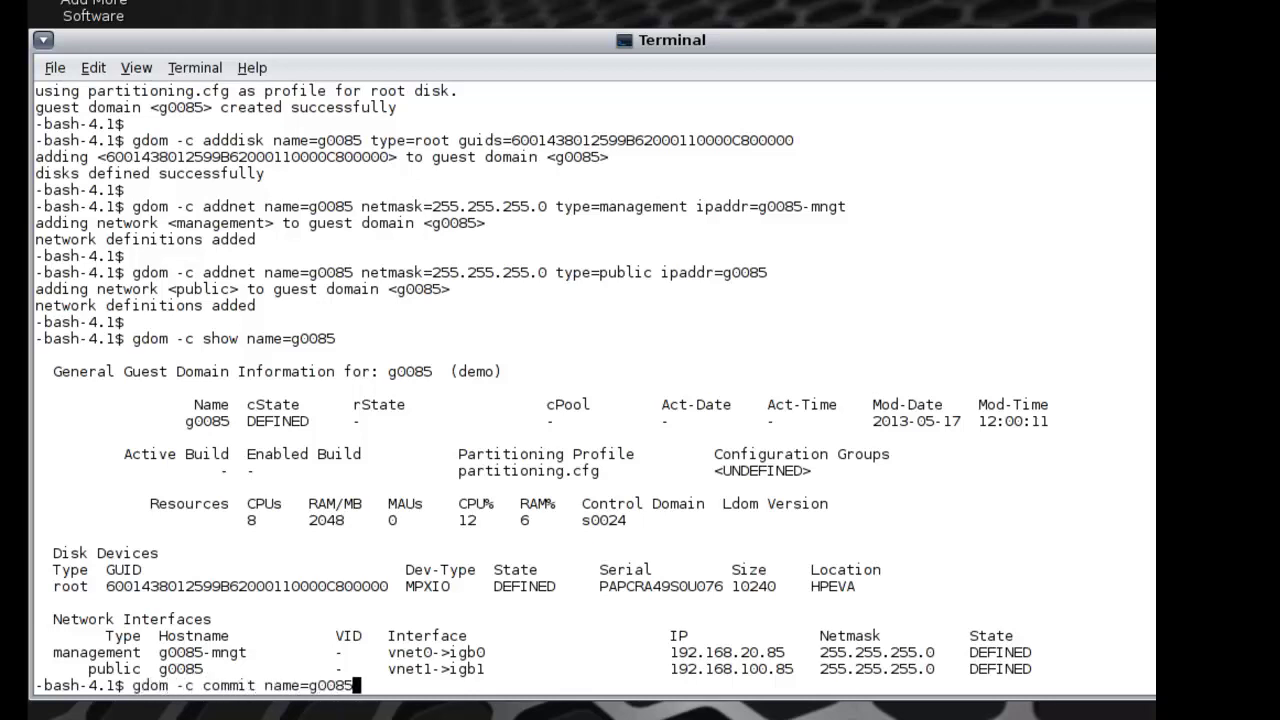
key("Return")
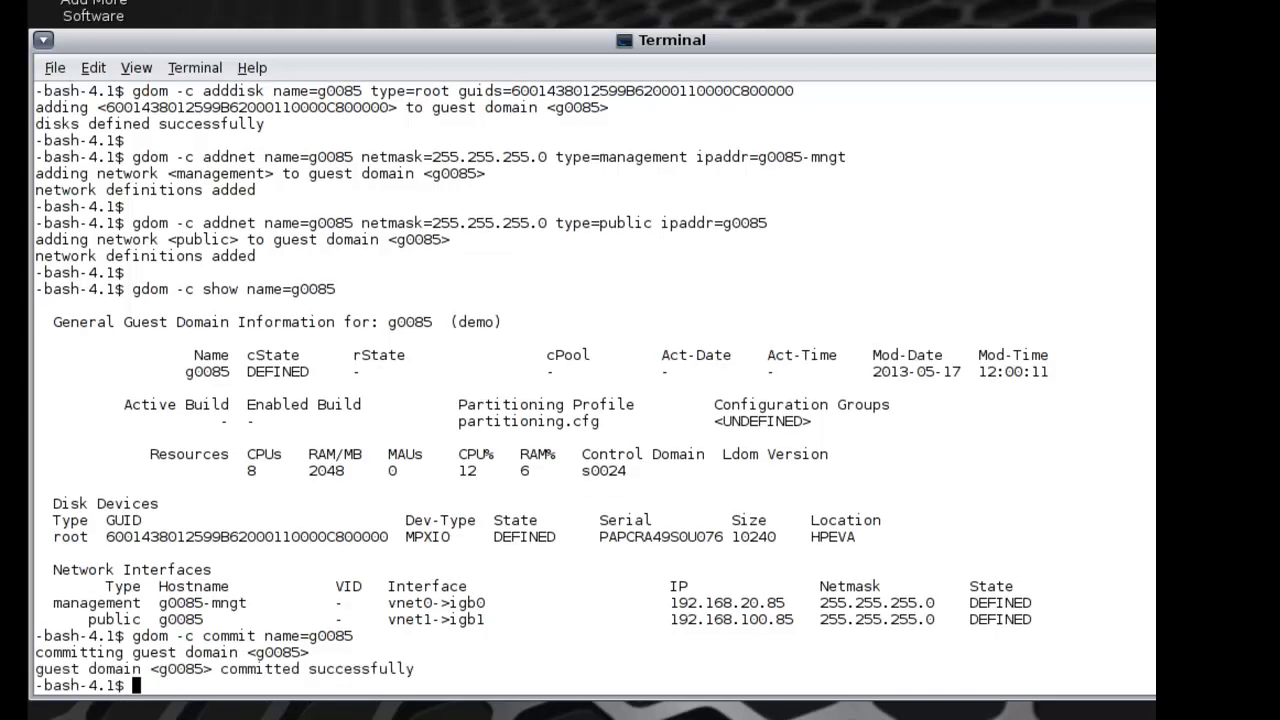
key("Return")
Step: List available builds, then enable install of g0085 with build s11u1-sru6-test
type("ipsadm -c")
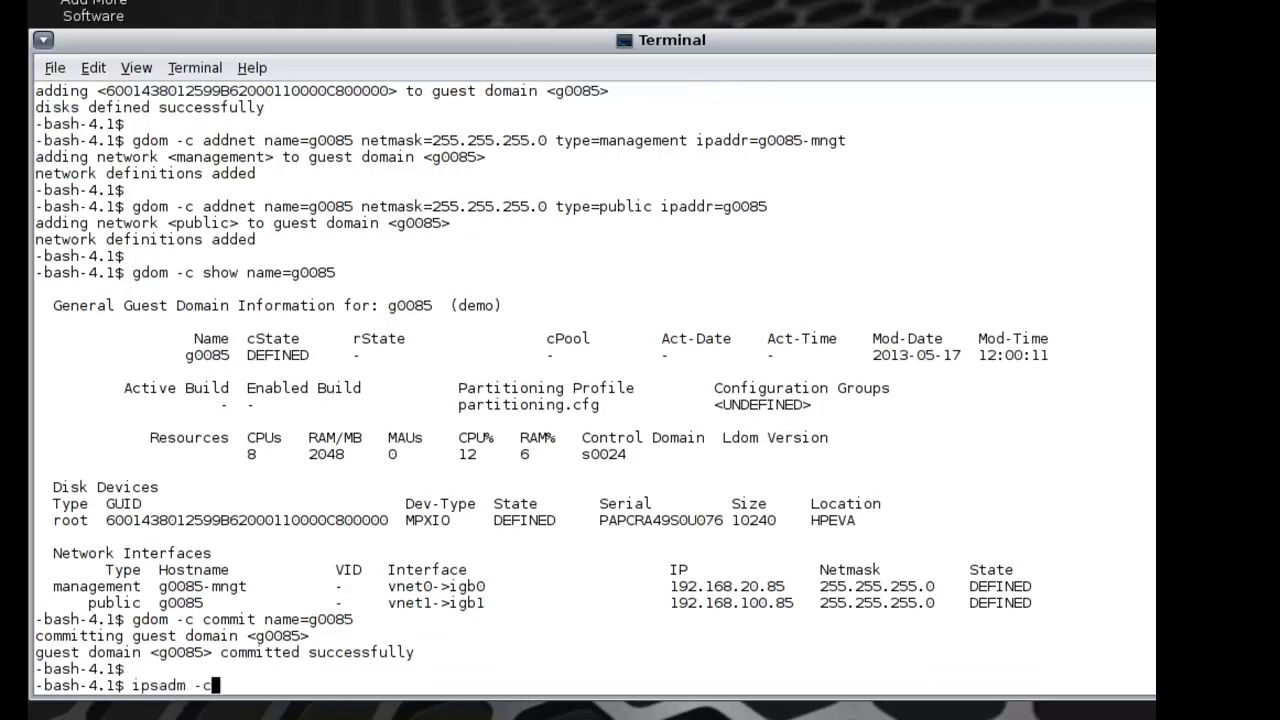
type(" show_build")
key("Return")
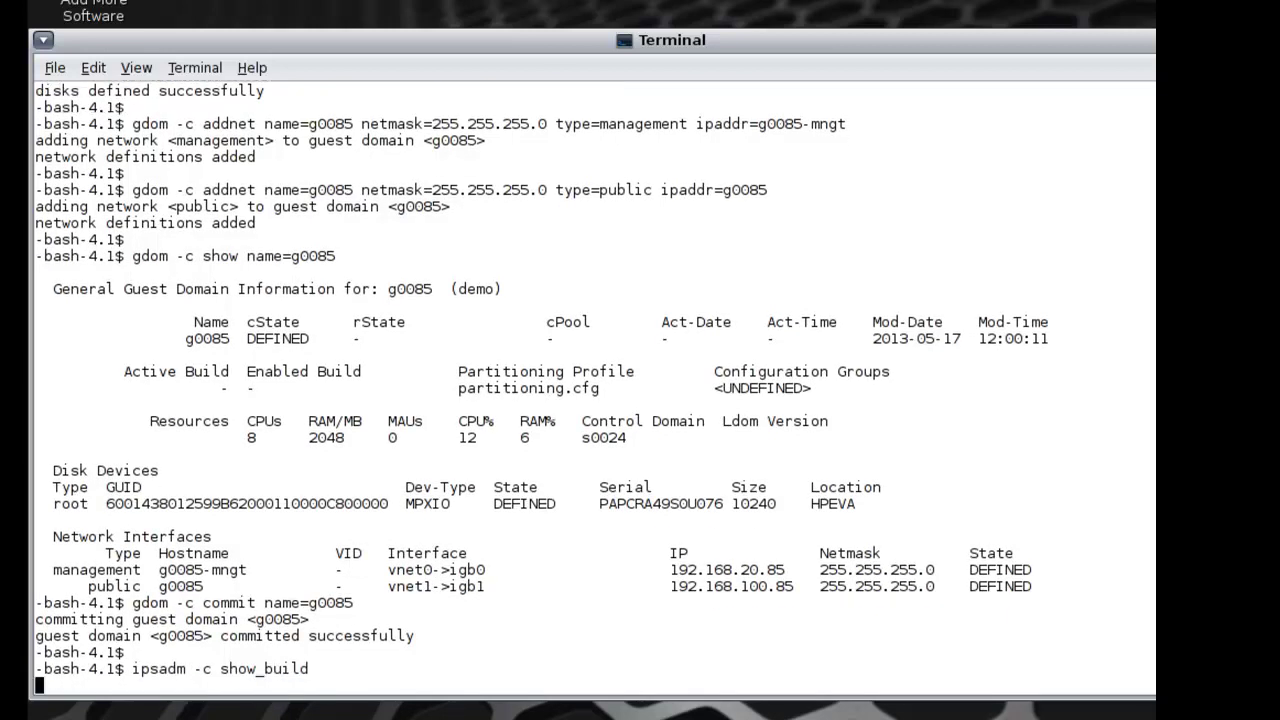
key("Return")
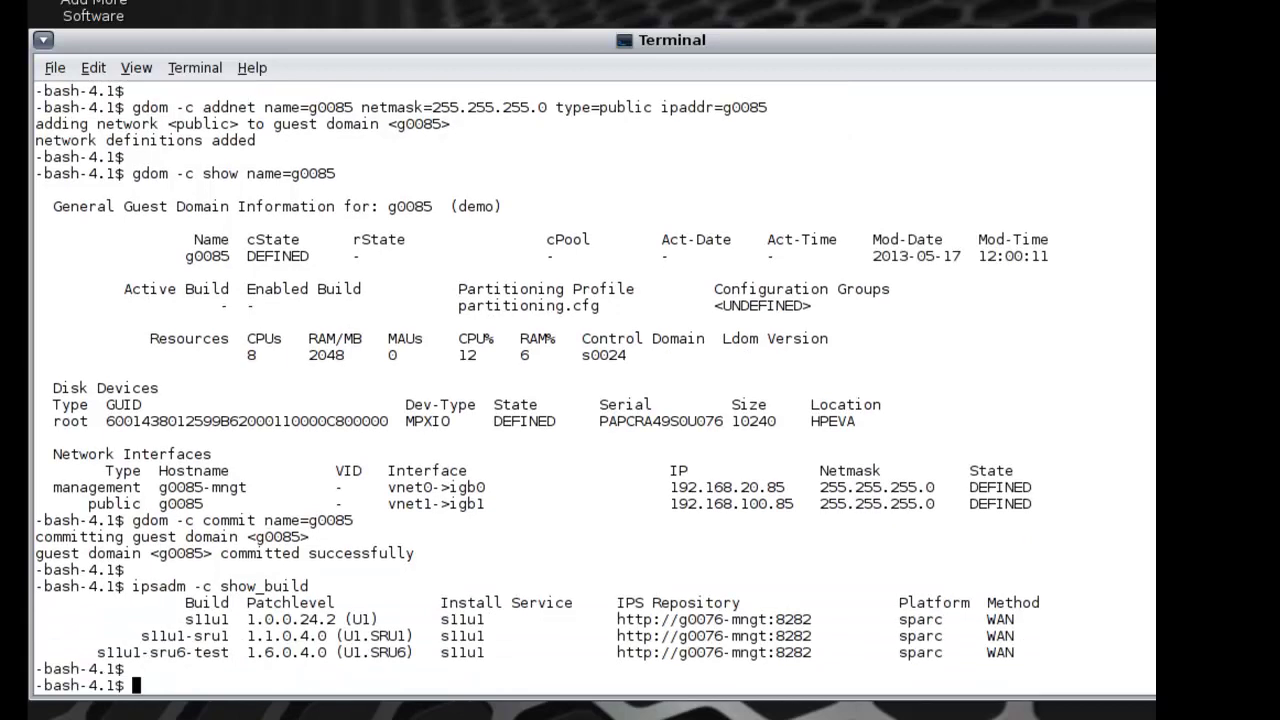
type("node -c")
type("enable_install")
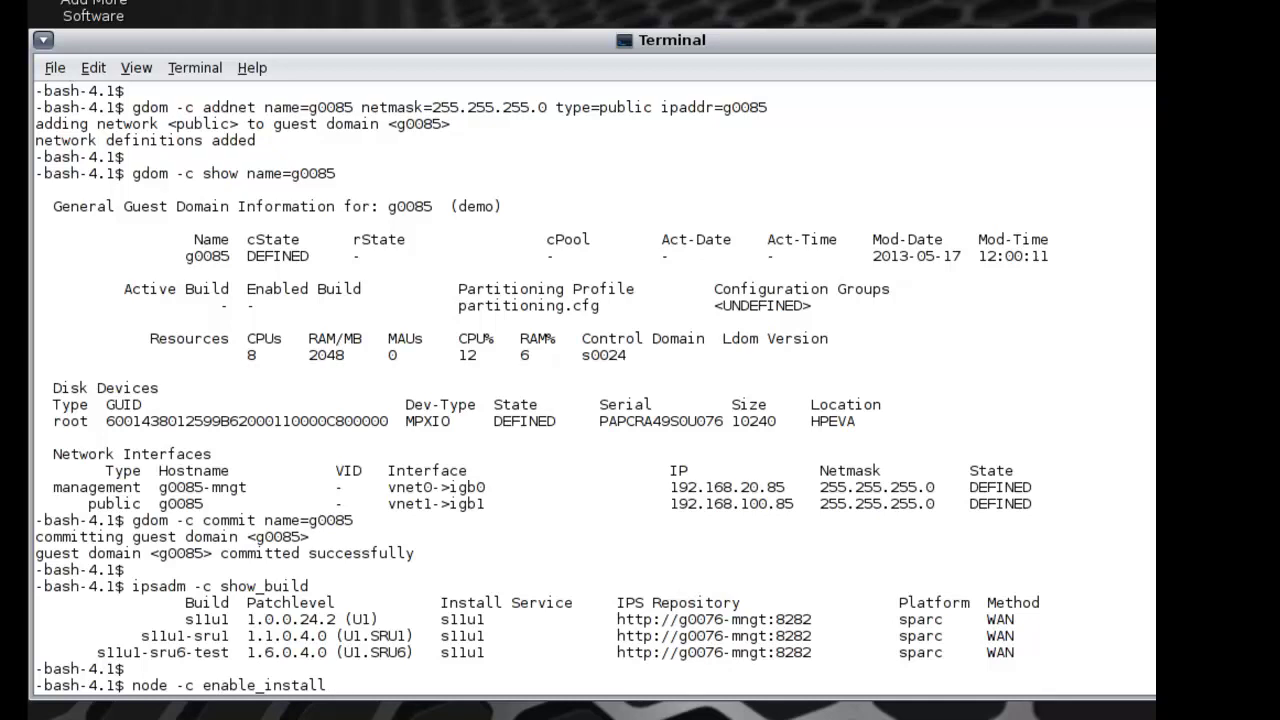
type(" name=g0085")
type(" build=")
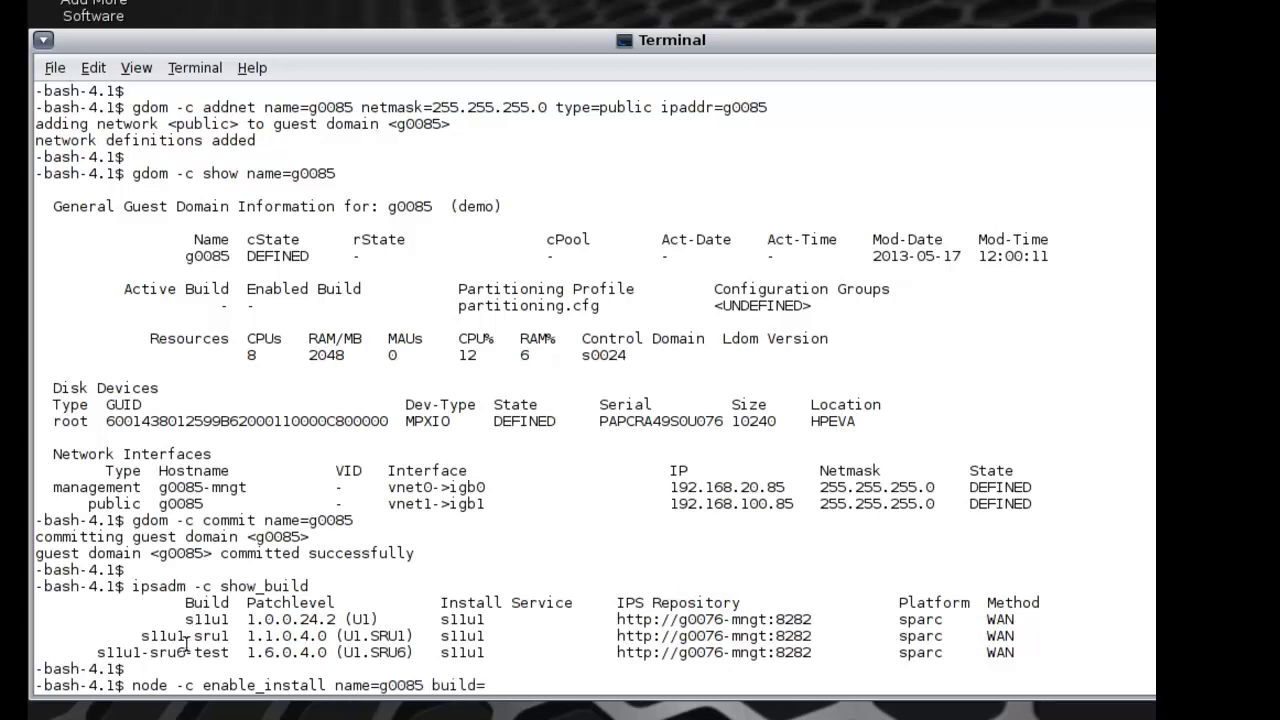
left_click_drag(178, 650, 191, 650)
mouse_move(97, 652)
left_mouse_down()
mouse_move(178, 640)
mouse_move(228, 650)
left_mouse_up()
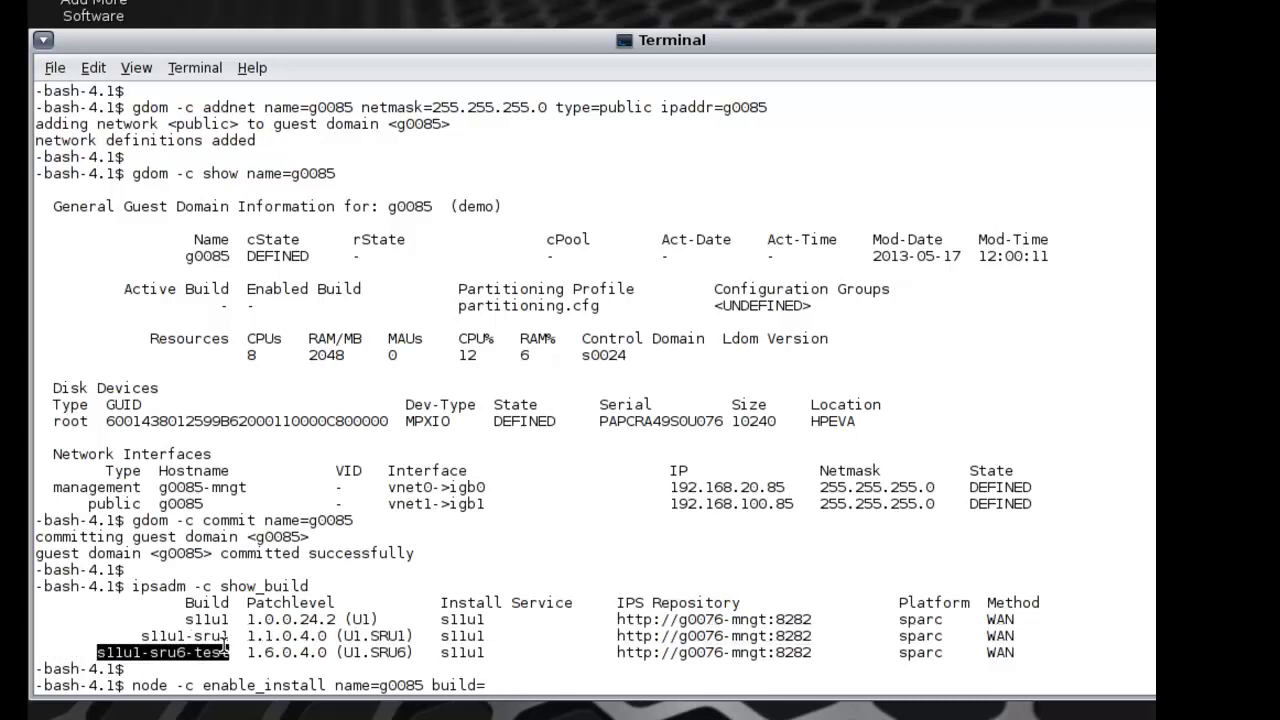
middle_click(443, 549)
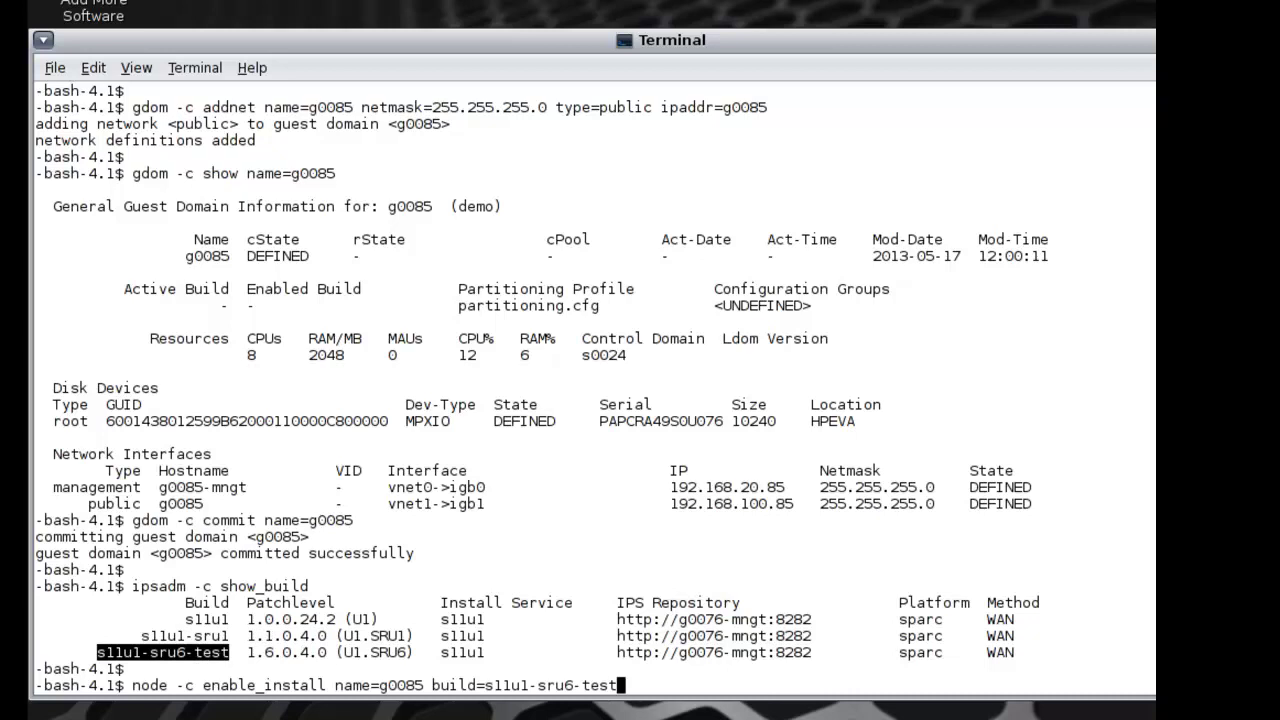
key("Return")
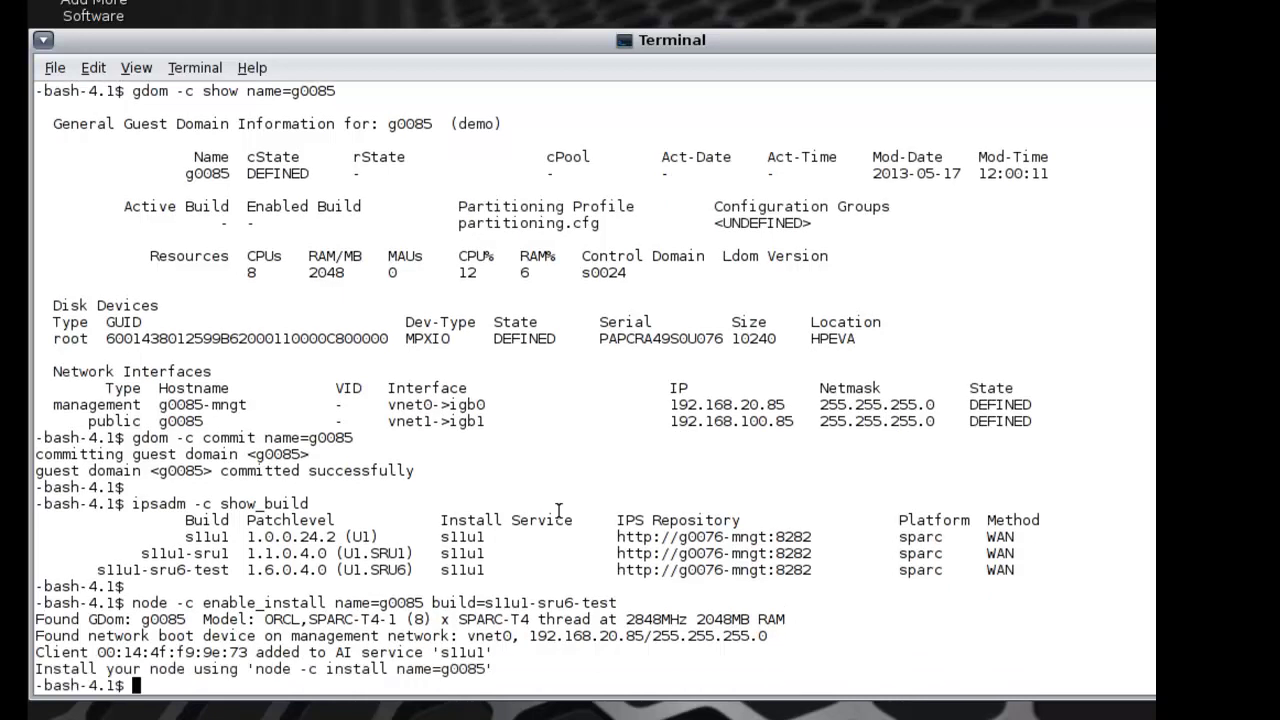
Step: Issue the install for node g0085 with 'node -c install name=g0085'
key("Return")
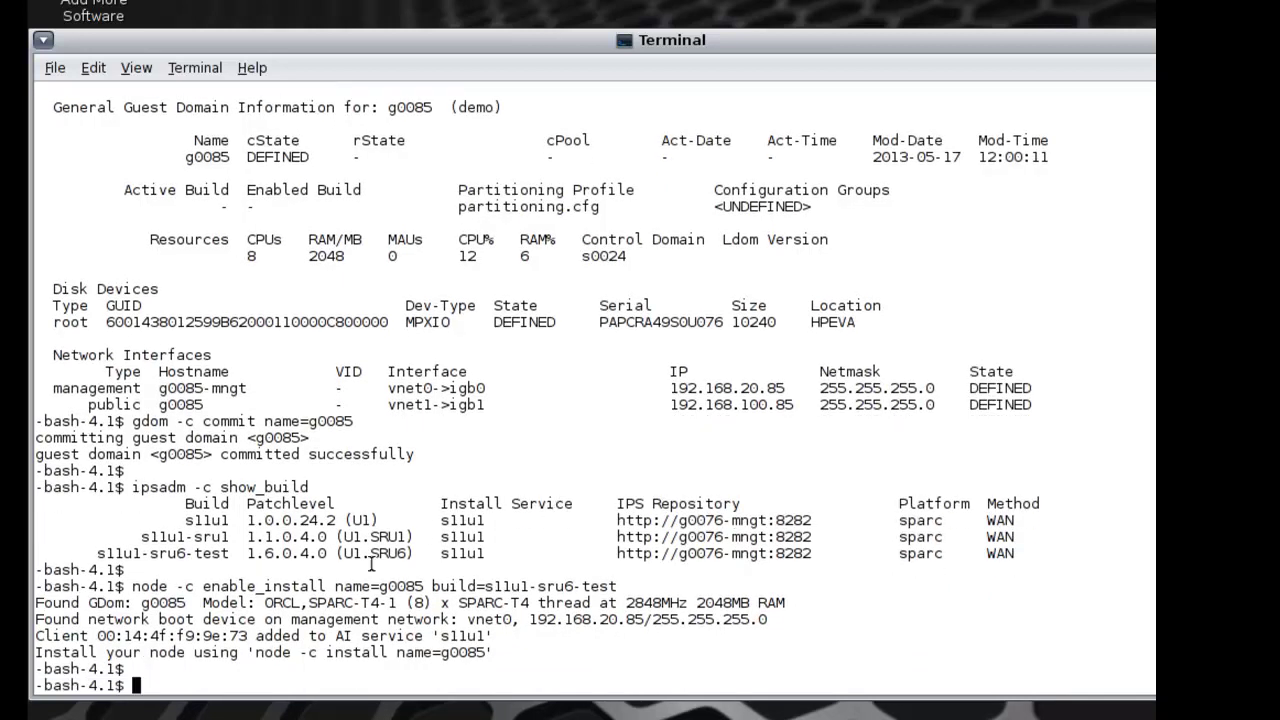
left_click_drag(257, 652, 487, 652)
middle_click(565, 630)
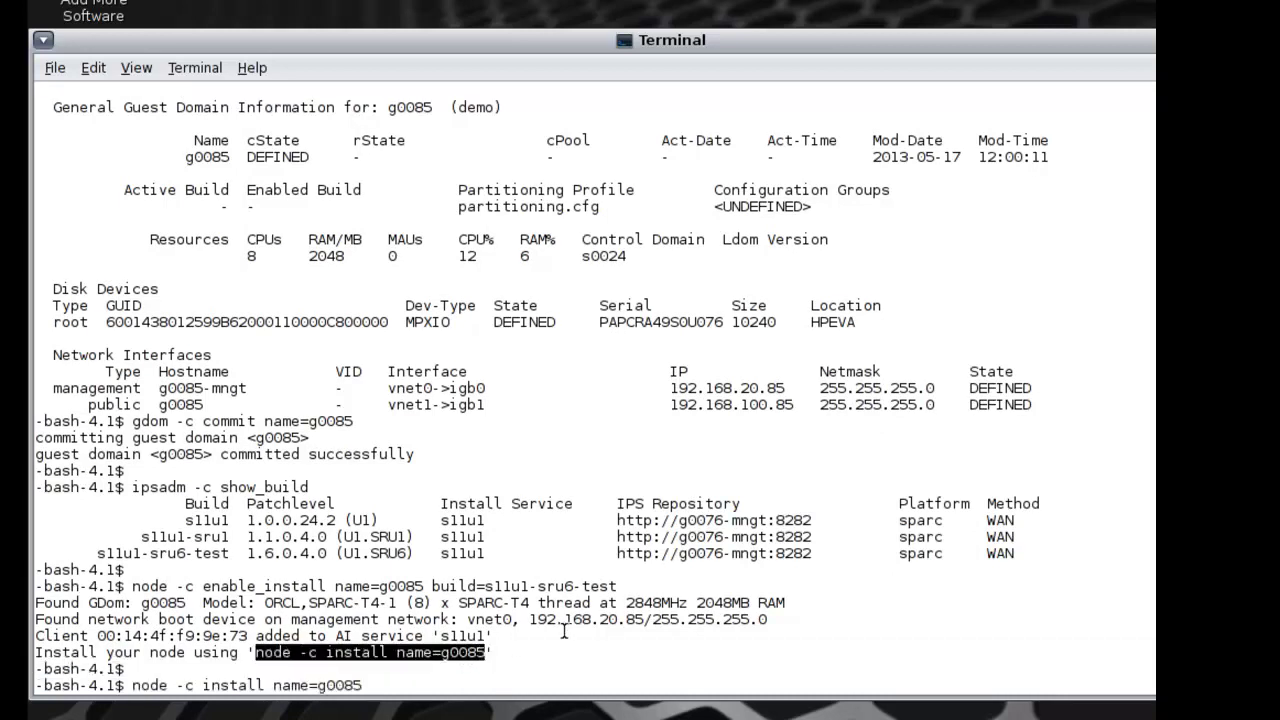
left_click(480, 653)
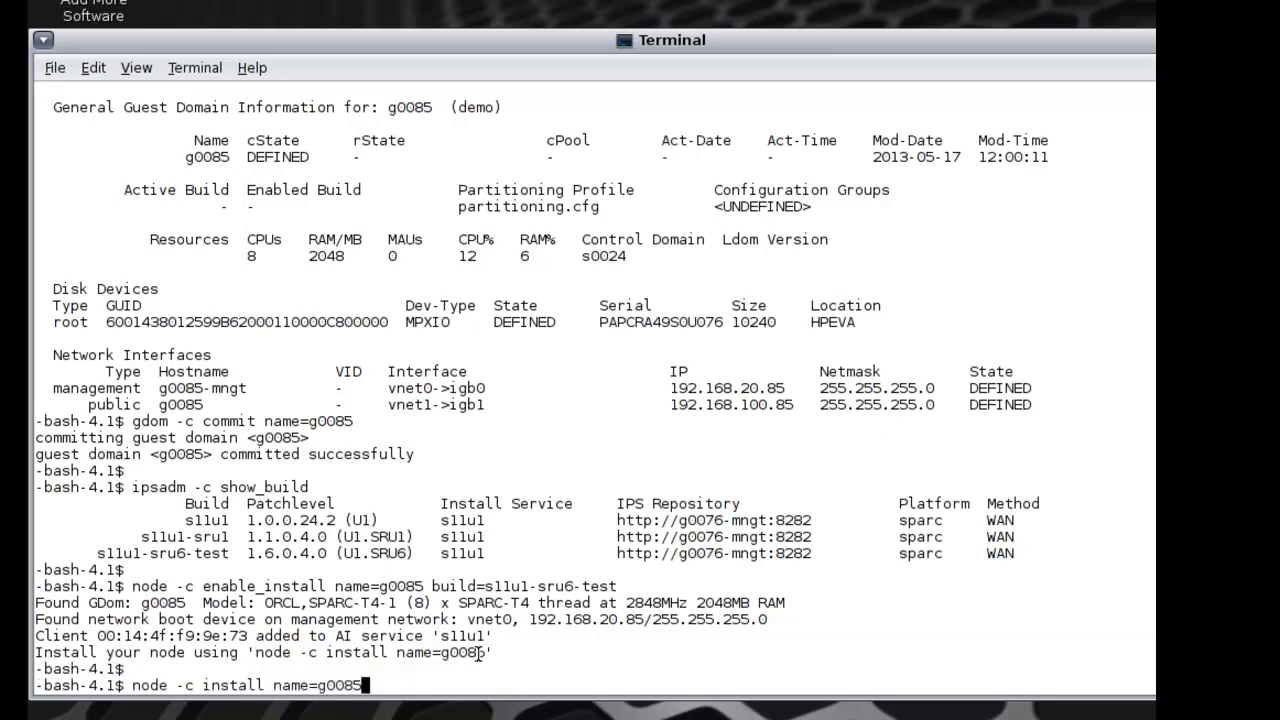
key("Return")
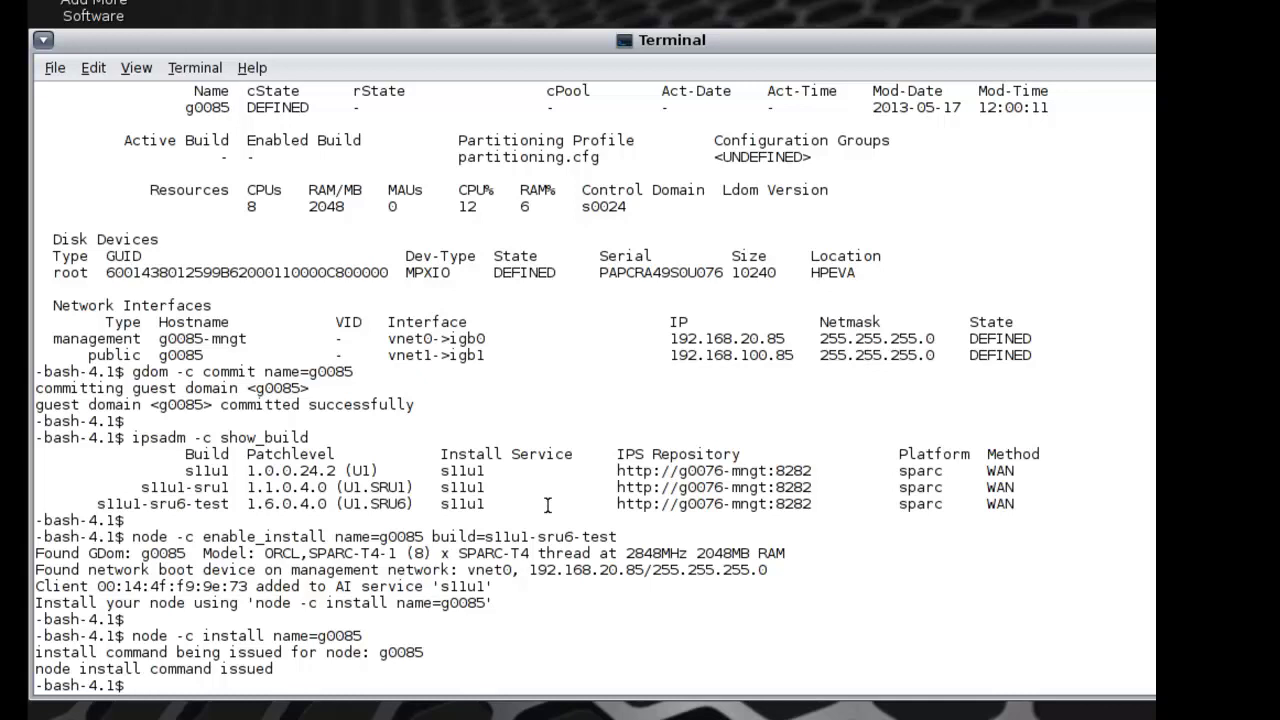
Step: List every server configuration entry with 'serverconfig -c list all'
key("Return")
type("serverconfig -c list all")
key("Return")
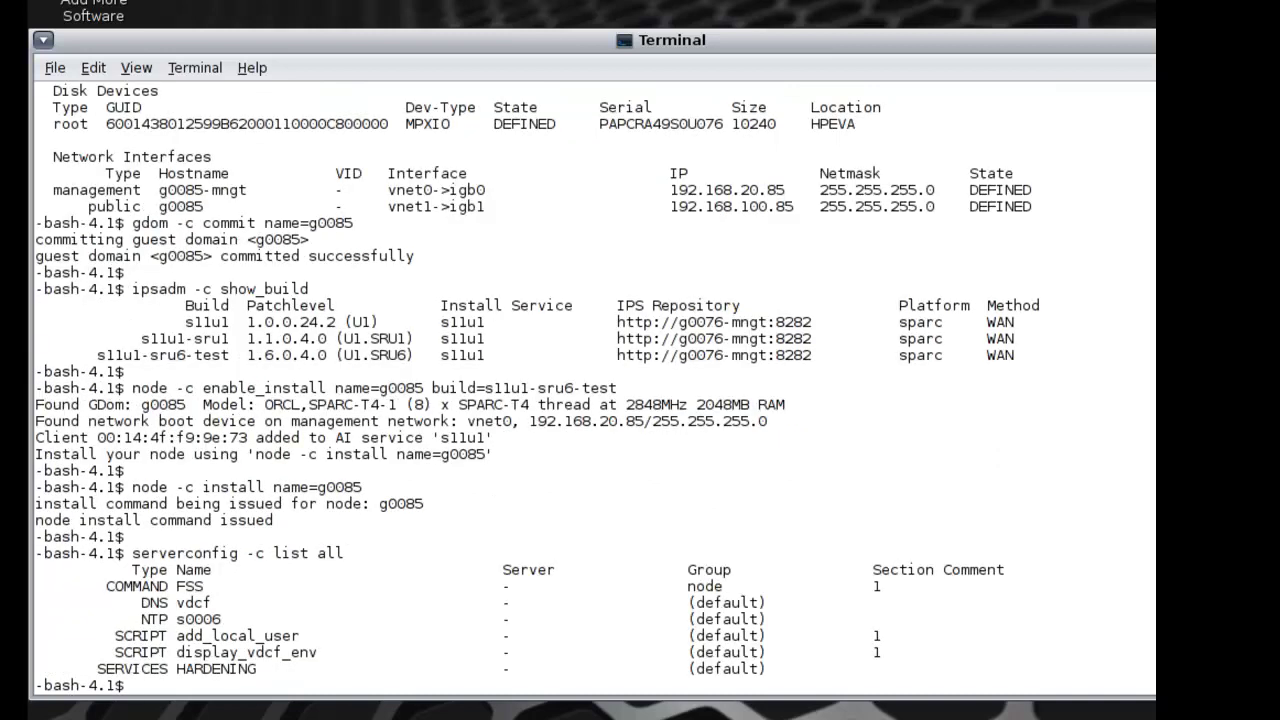
key("Return")
key("Return")
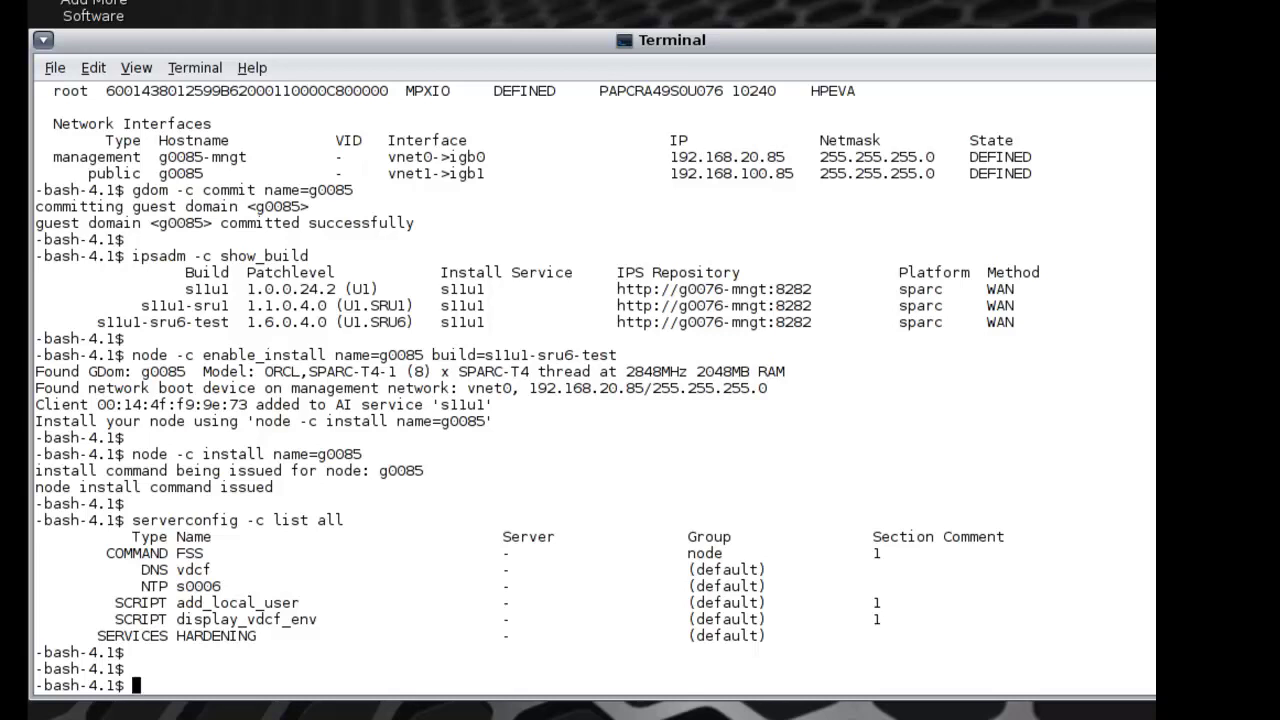
Step: Follow g0085's console boot output with 'gdom -c console name=g0085 follow'
type("gdom -c consol")
type("e nam")
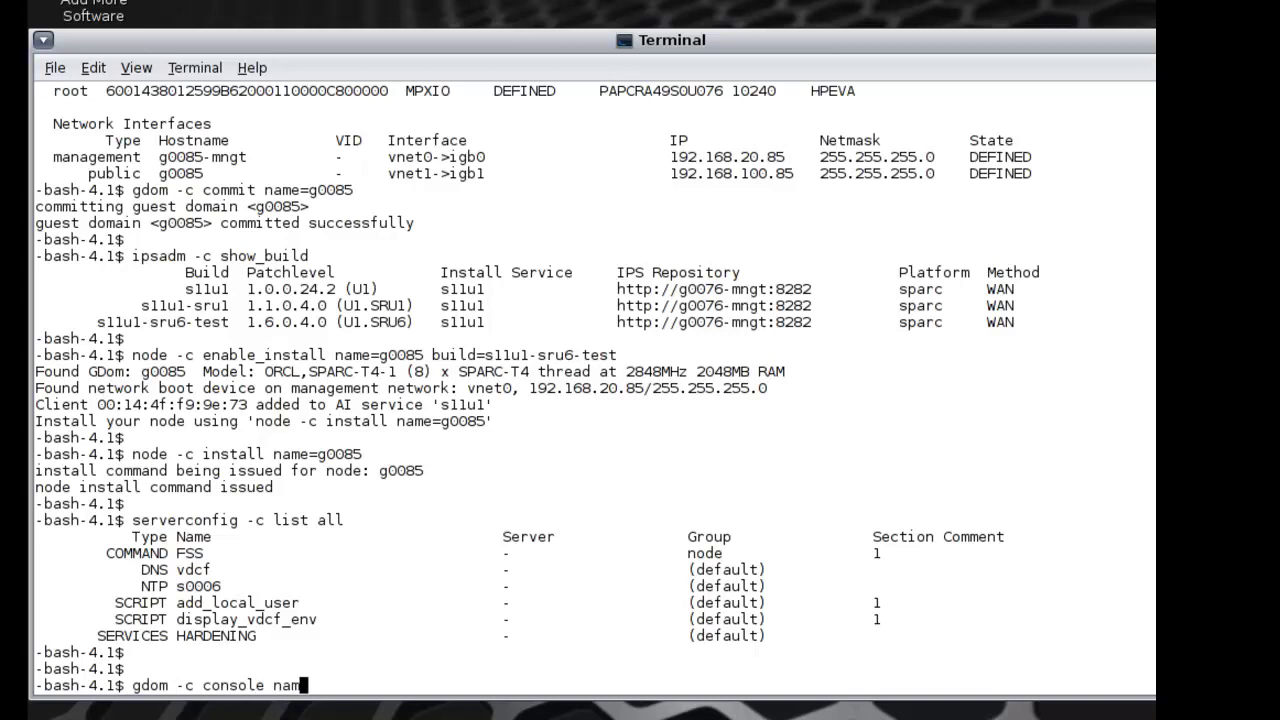
type("e=g0085 follow")
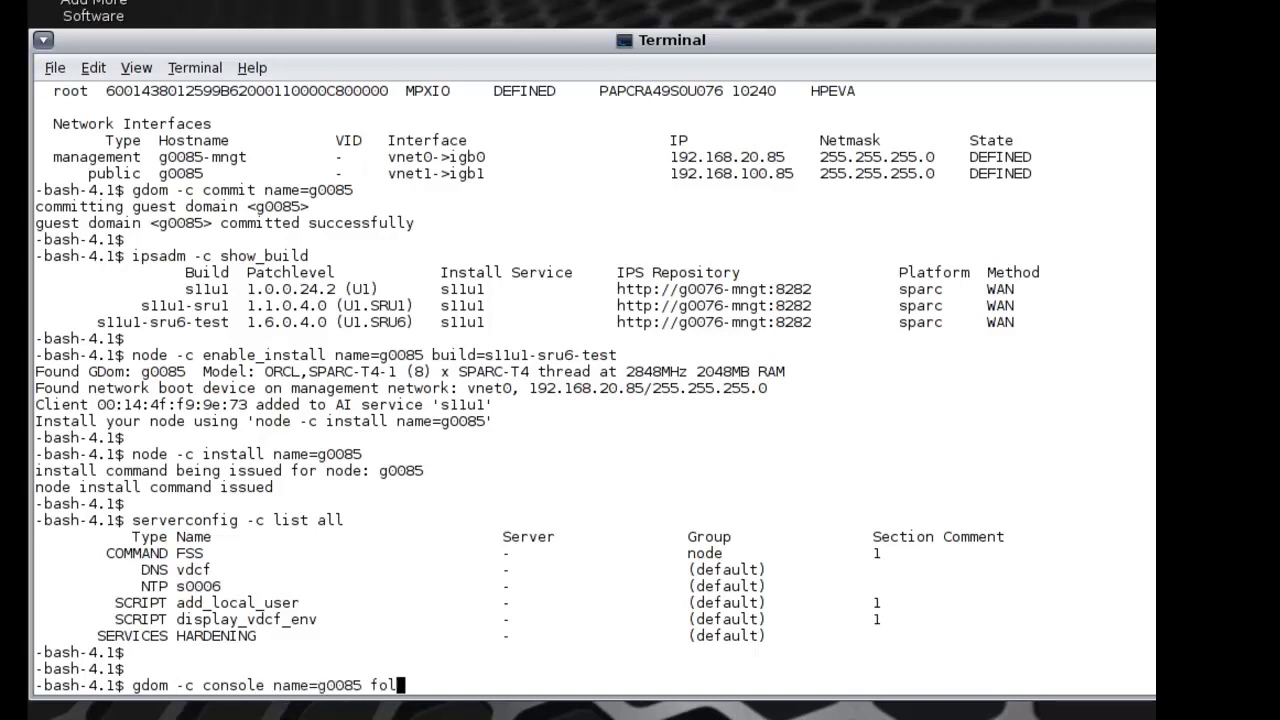
key("Return")
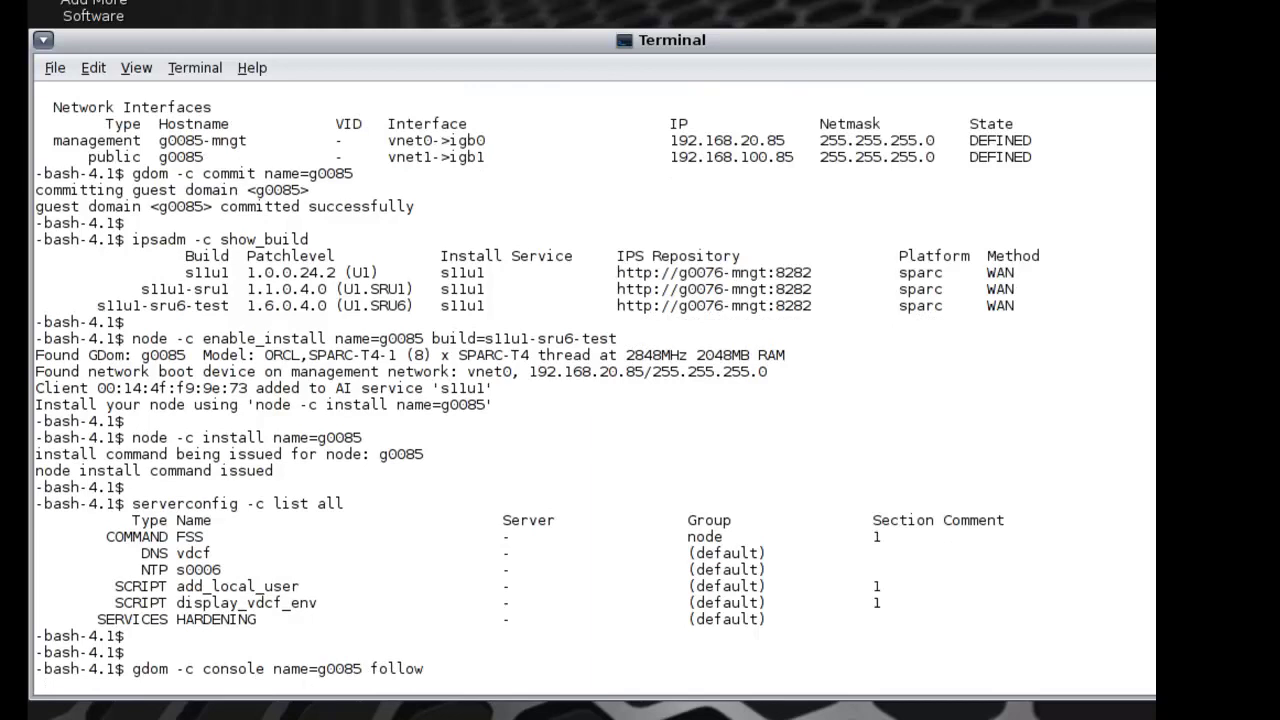